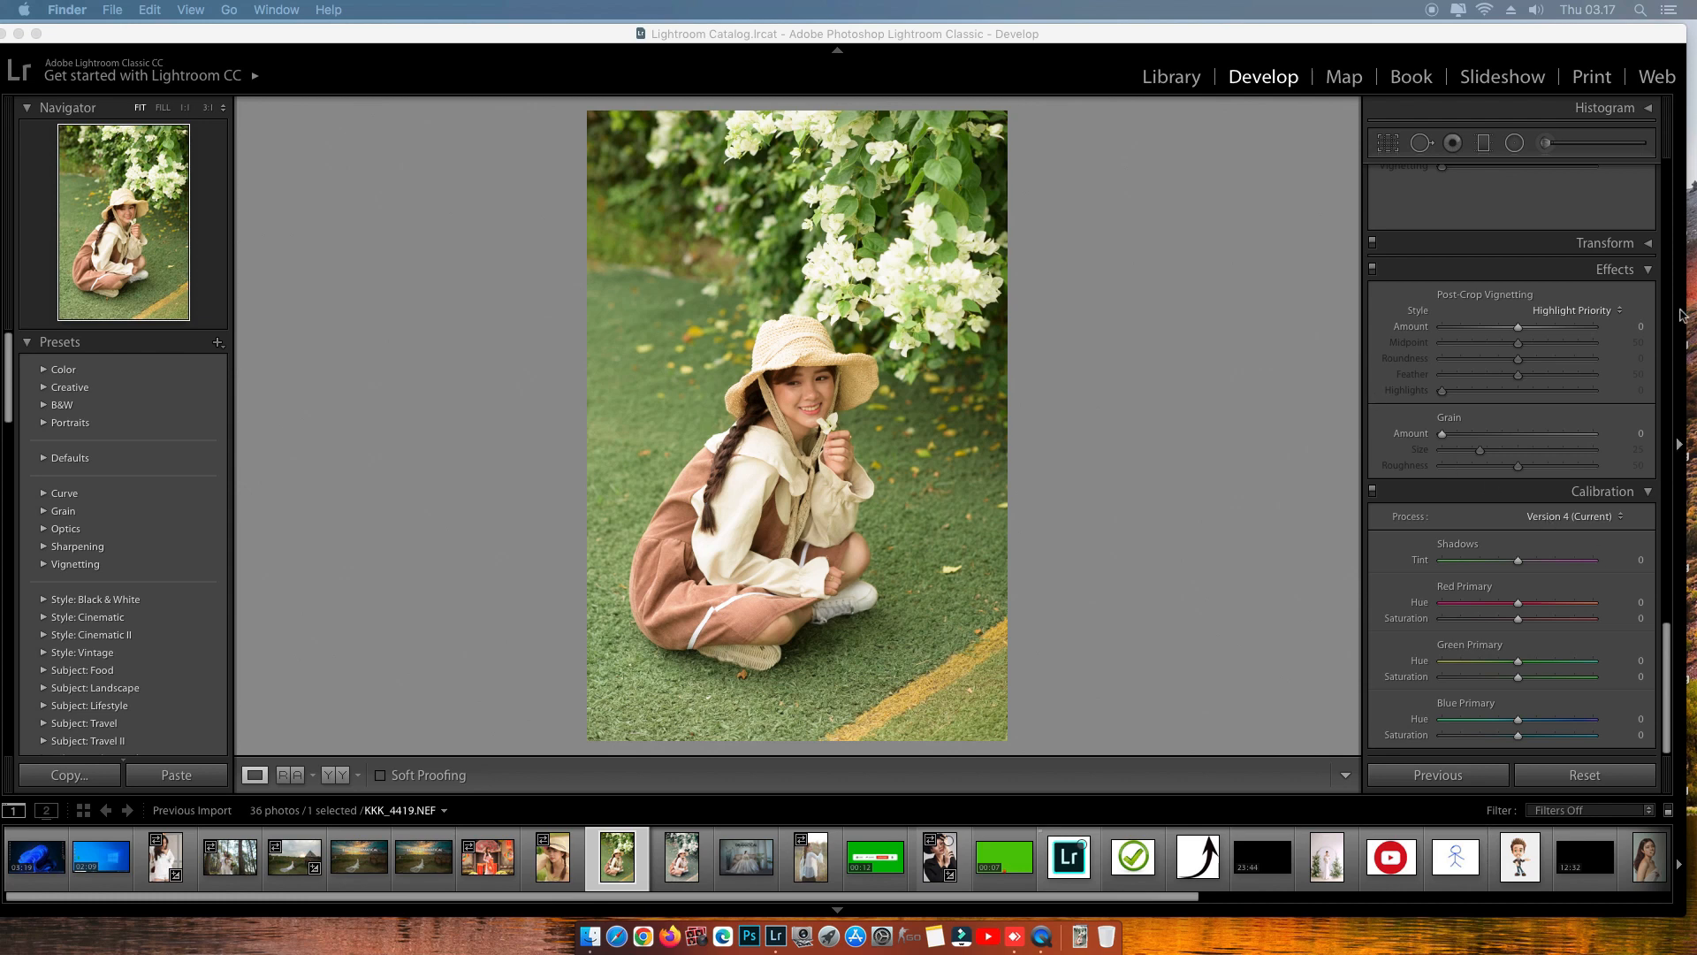
- Set the portrait's basic tone to Contrast −39, Highlights −30, Shadows +39, Whites −7 and Blacks +44
drag(1666, 641, 1665, 287)
scroll(1665, 287, up, 10)
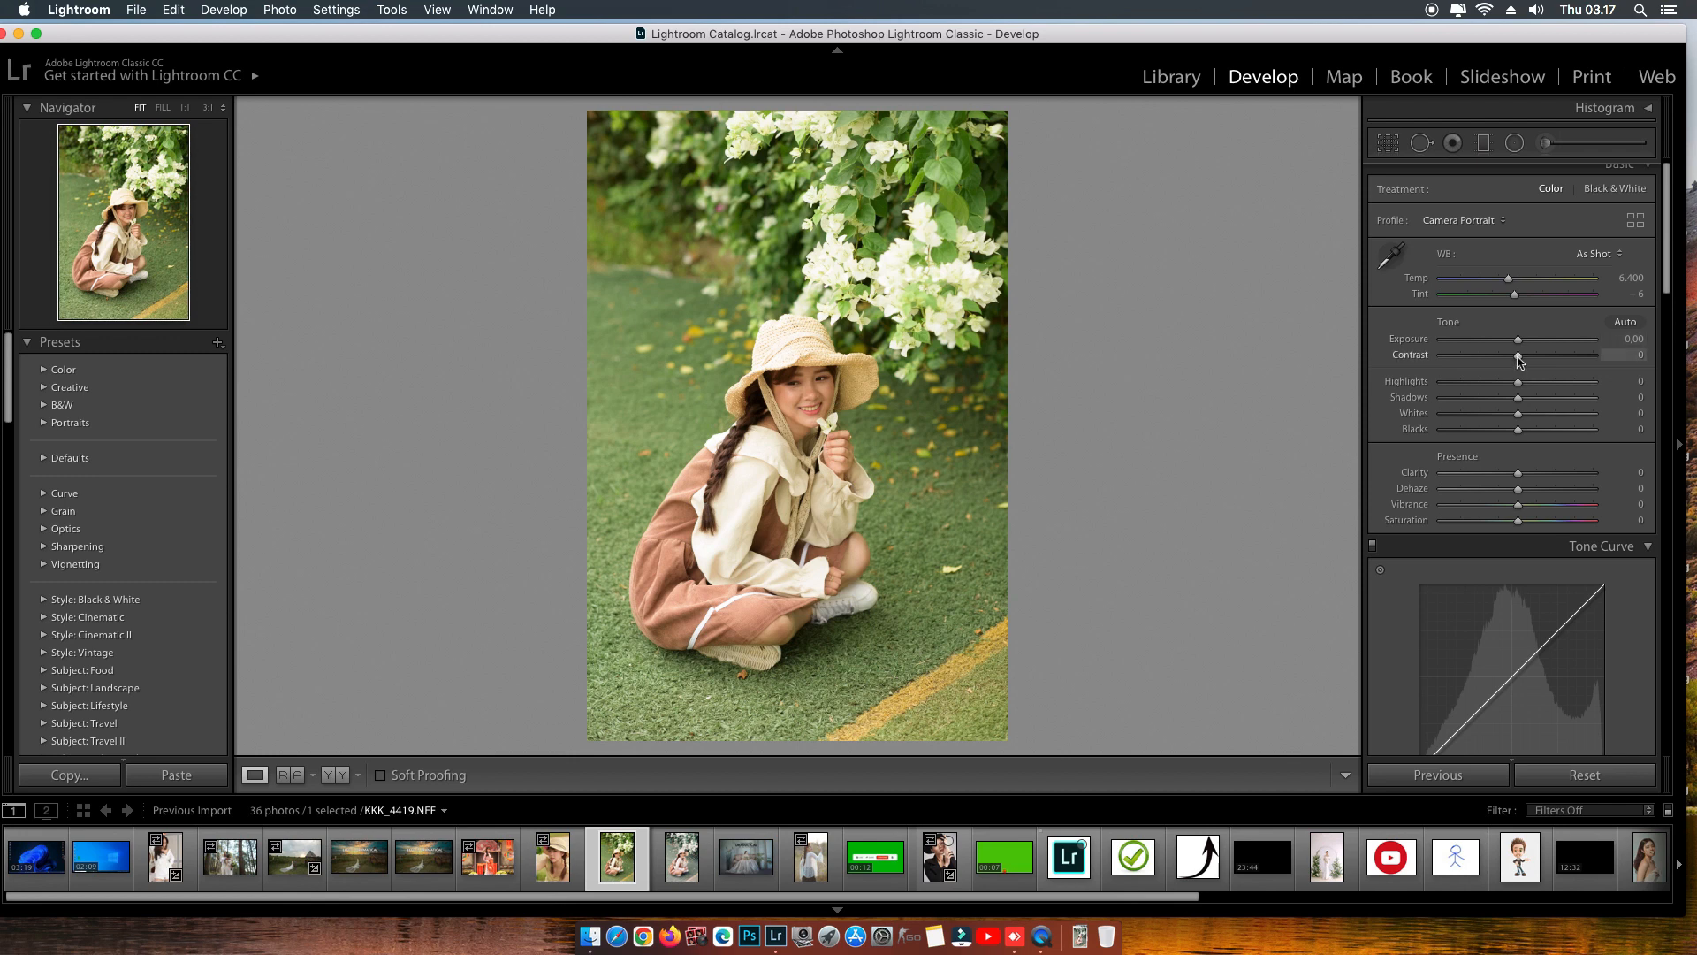
drag(1518, 358, 1489, 360)
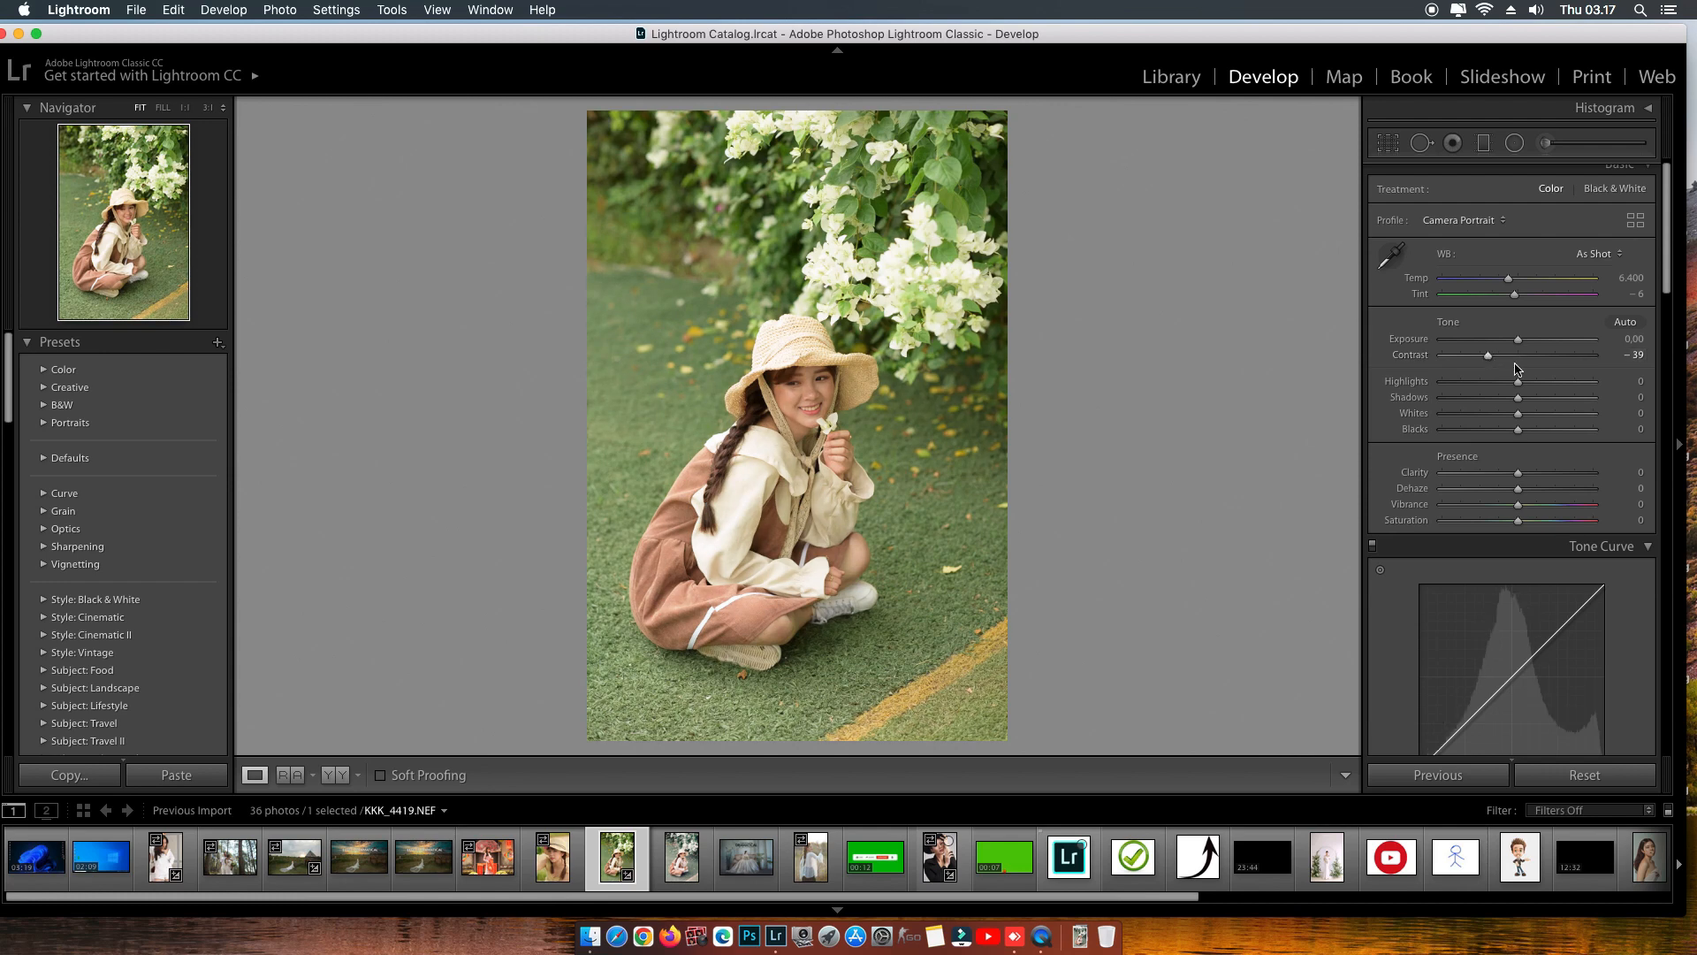
mouse_move(1518, 381)
mouse_down()
mouse_move(1563, 389)
mouse_move(1541, 390)
mouse_up()
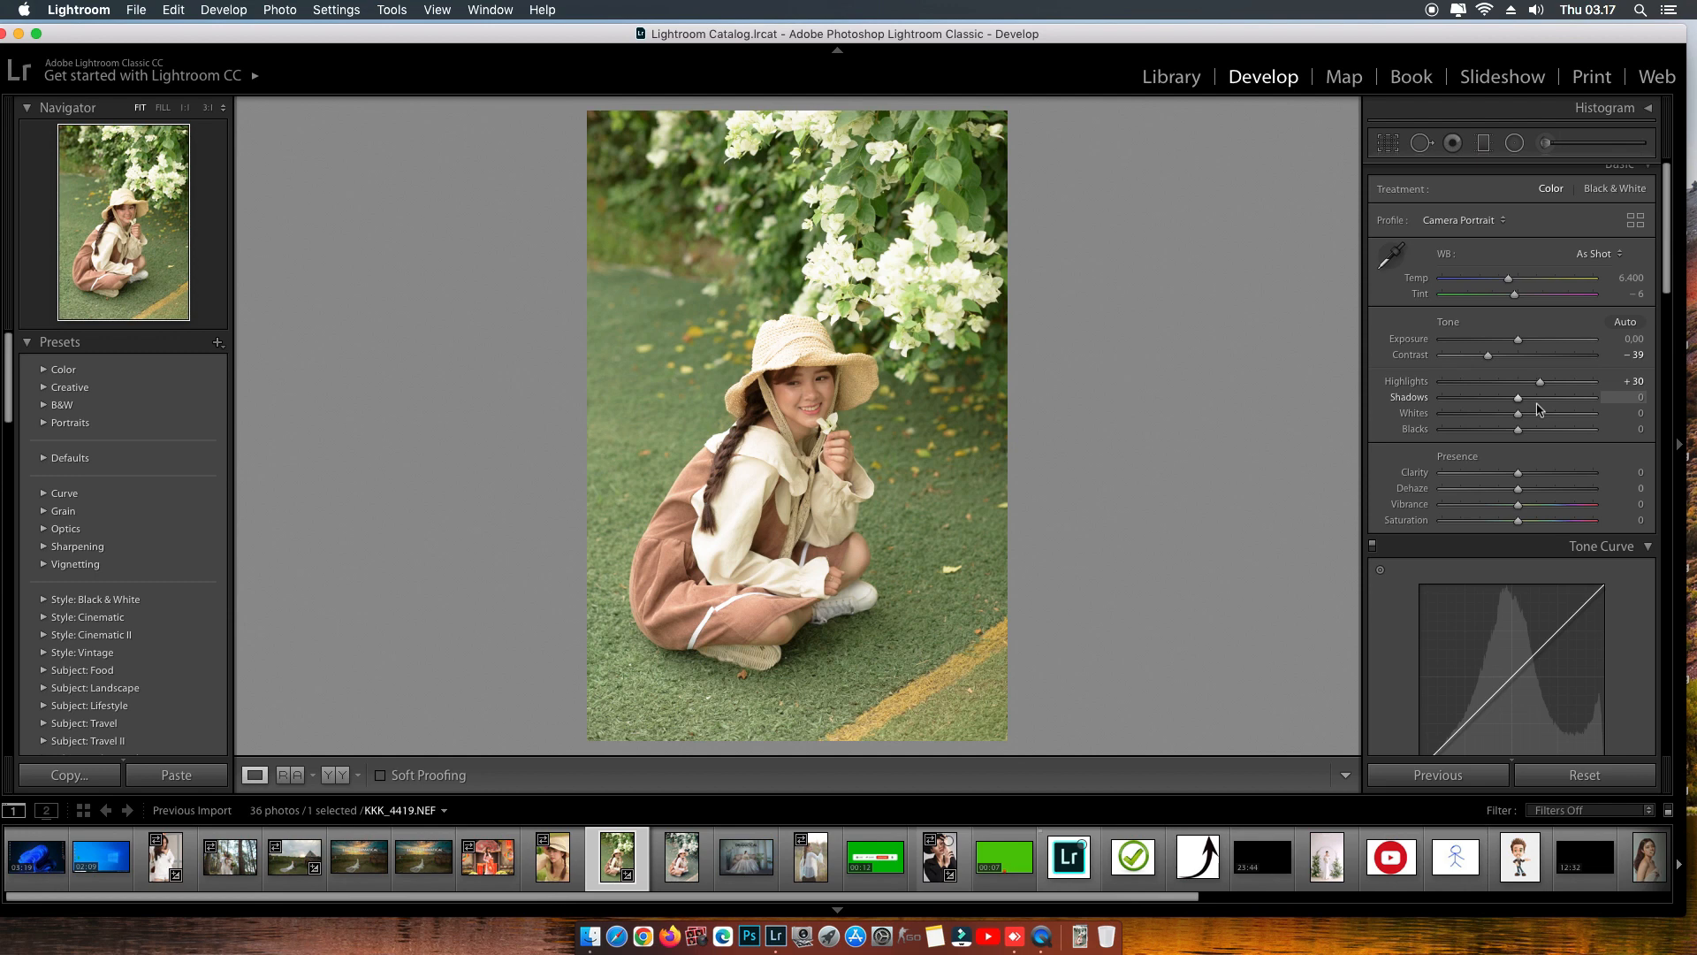
drag(1540, 381, 1494, 394)
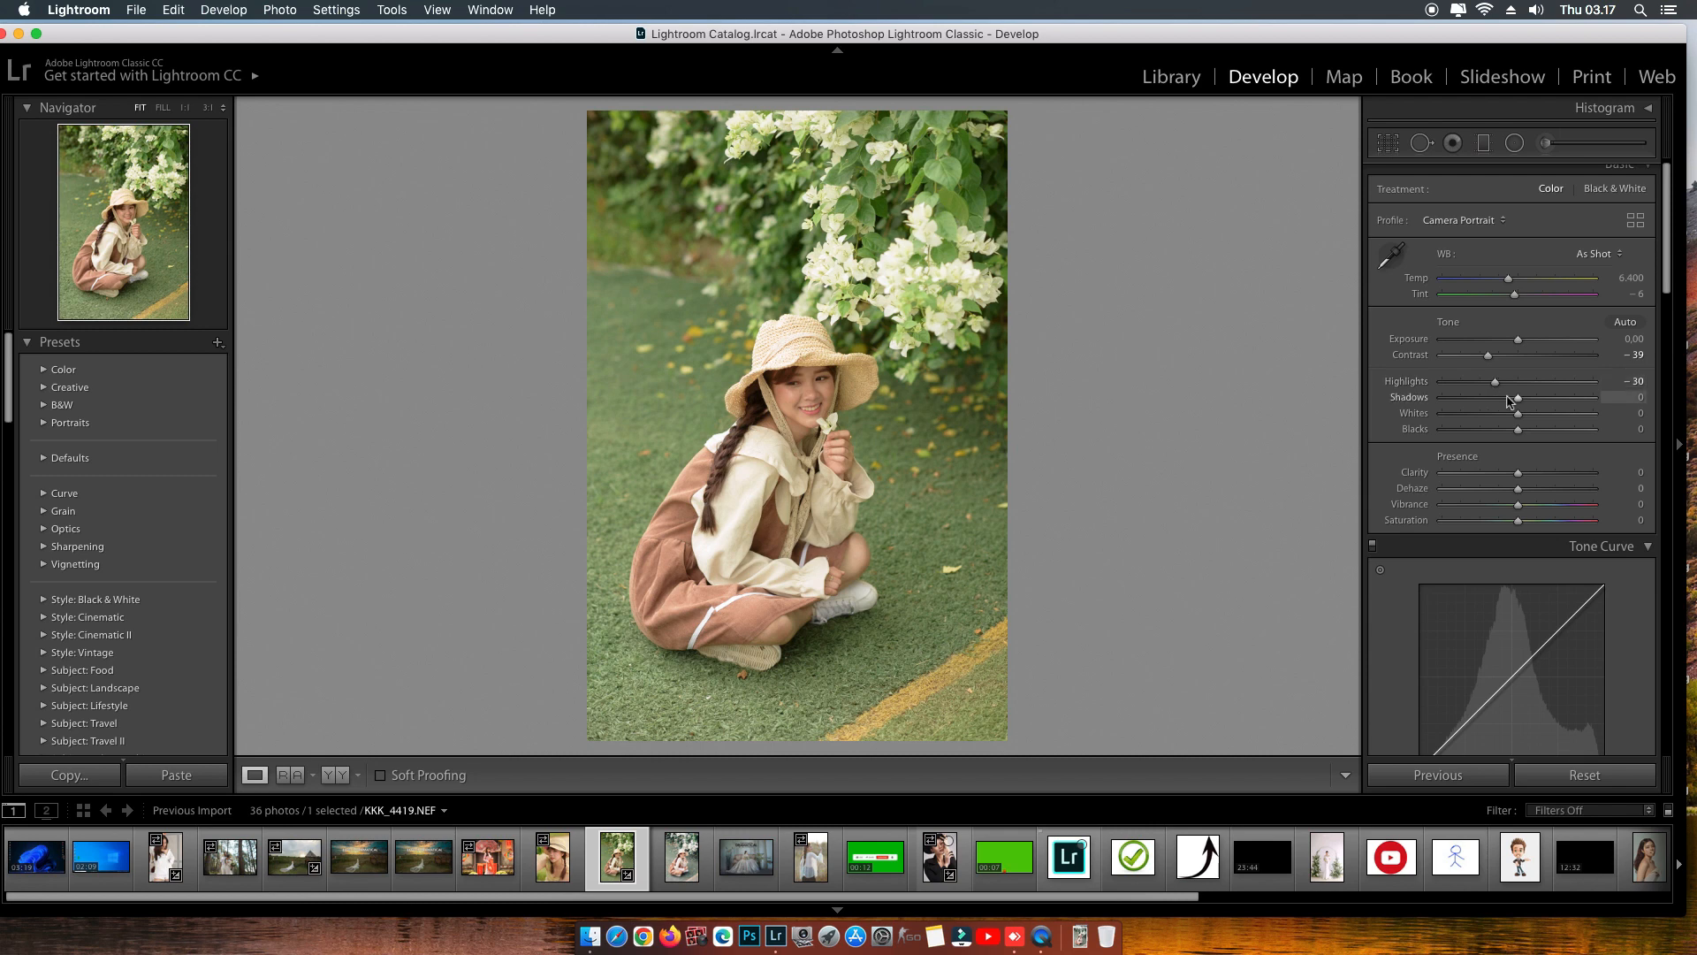
drag(1511, 400, 1553, 399)
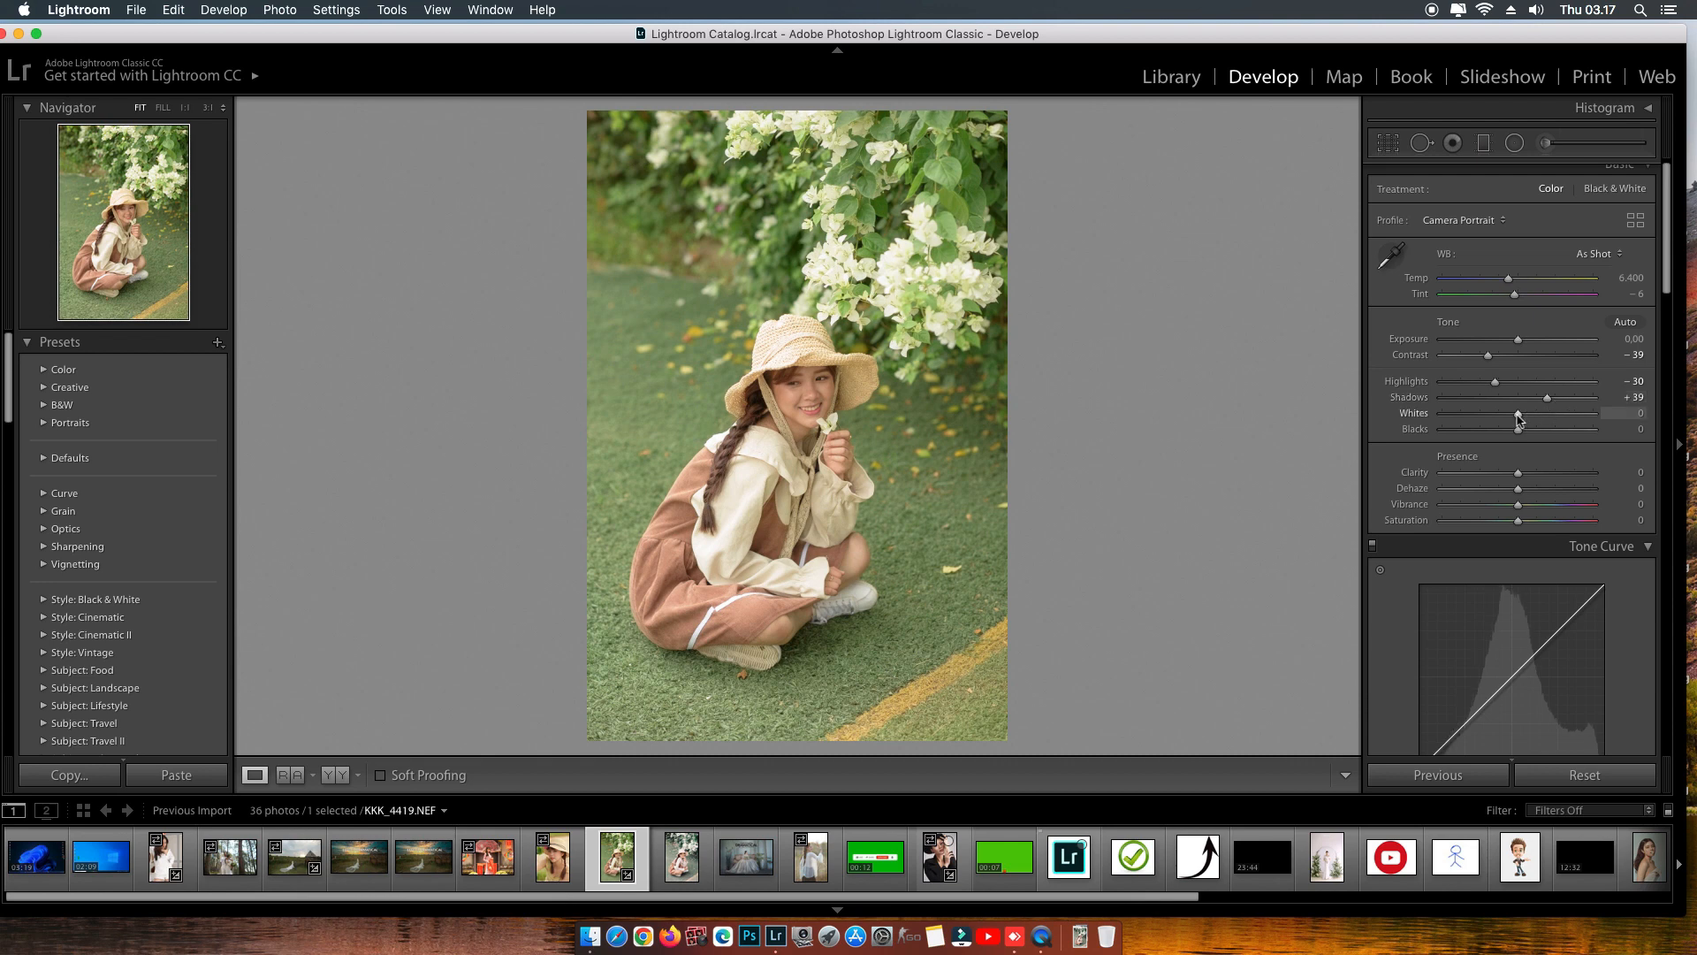
drag(1518, 418, 1512, 416)
drag(1527, 433, 1556, 438)
- Set the photo's Clarity to −20, Vibrance to −7 and Saturation to −30
drag(1672, 285, 1675, 327)
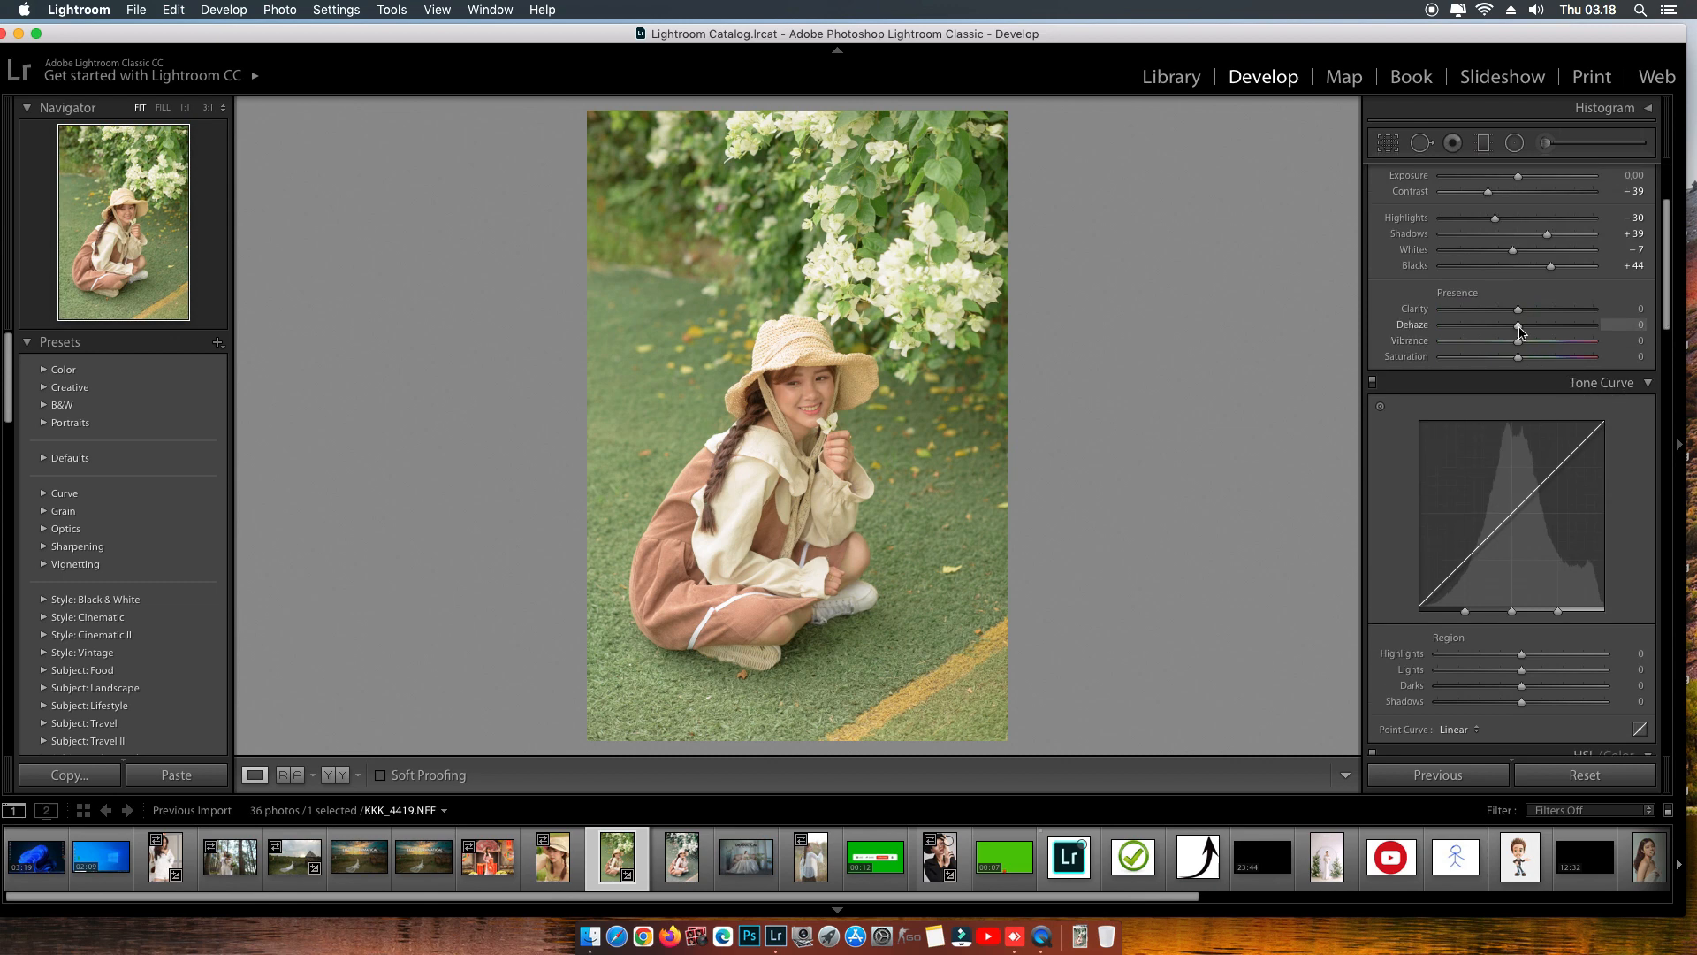
drag(1519, 331, 1528, 332)
drag(1525, 330, 1502, 313)
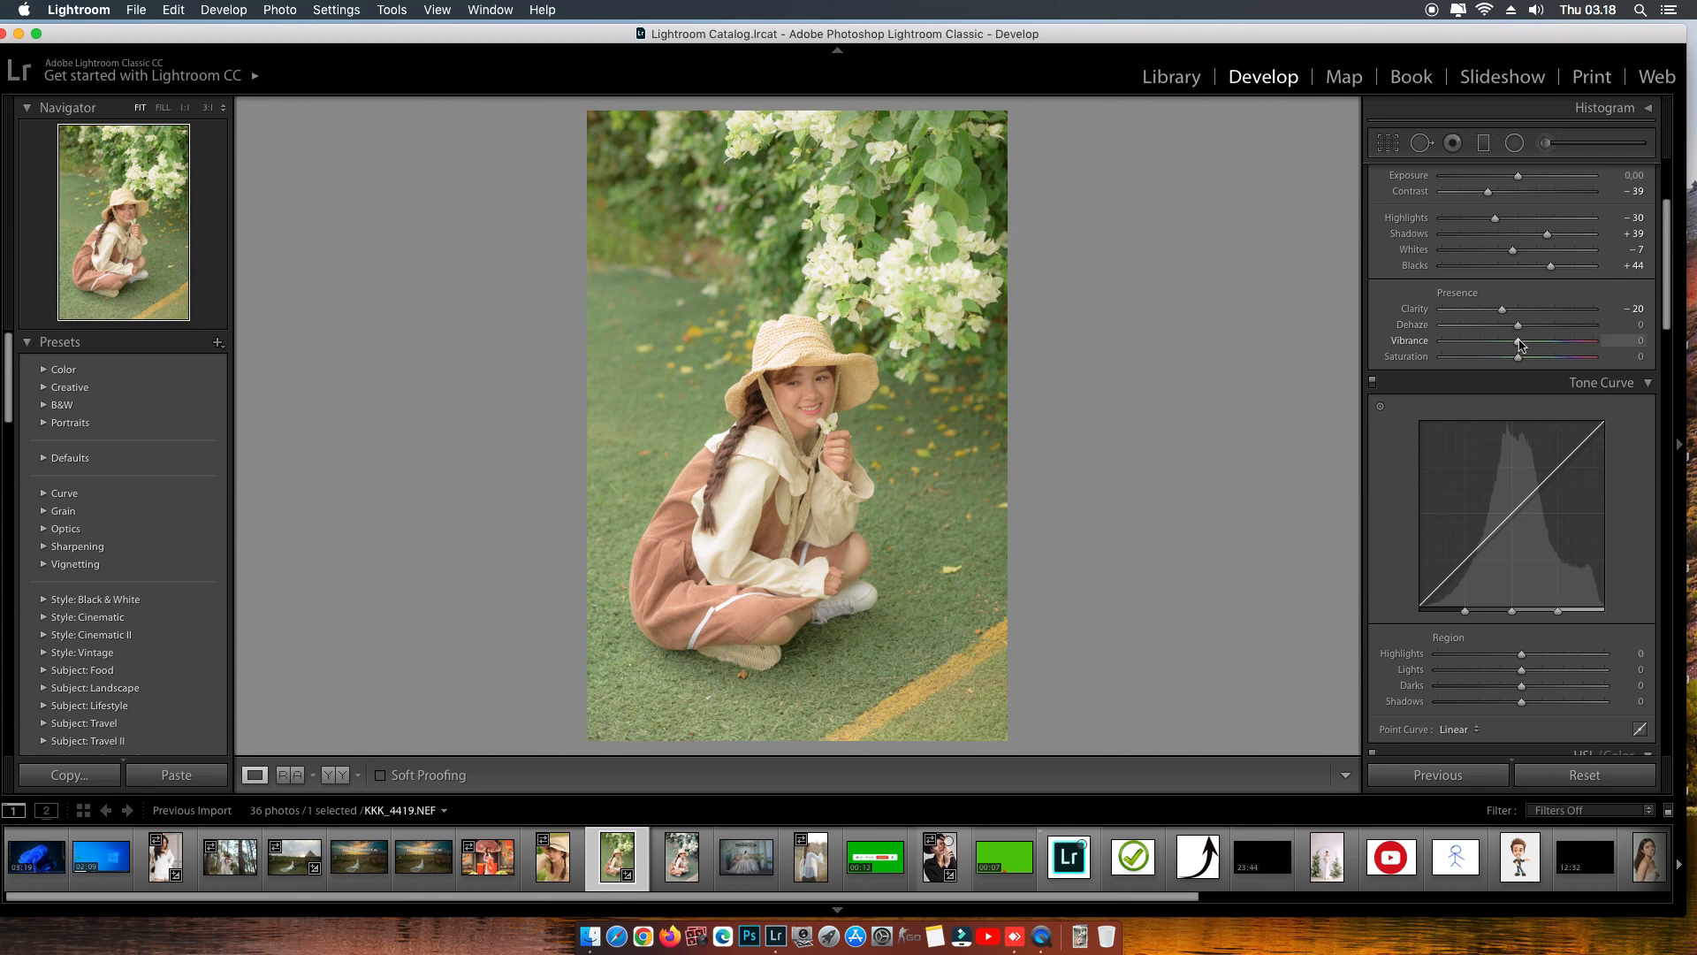
mouse_move(1519, 344)
mouse_down()
mouse_move(1497, 345)
mouse_move(1512, 343)
mouse_up()
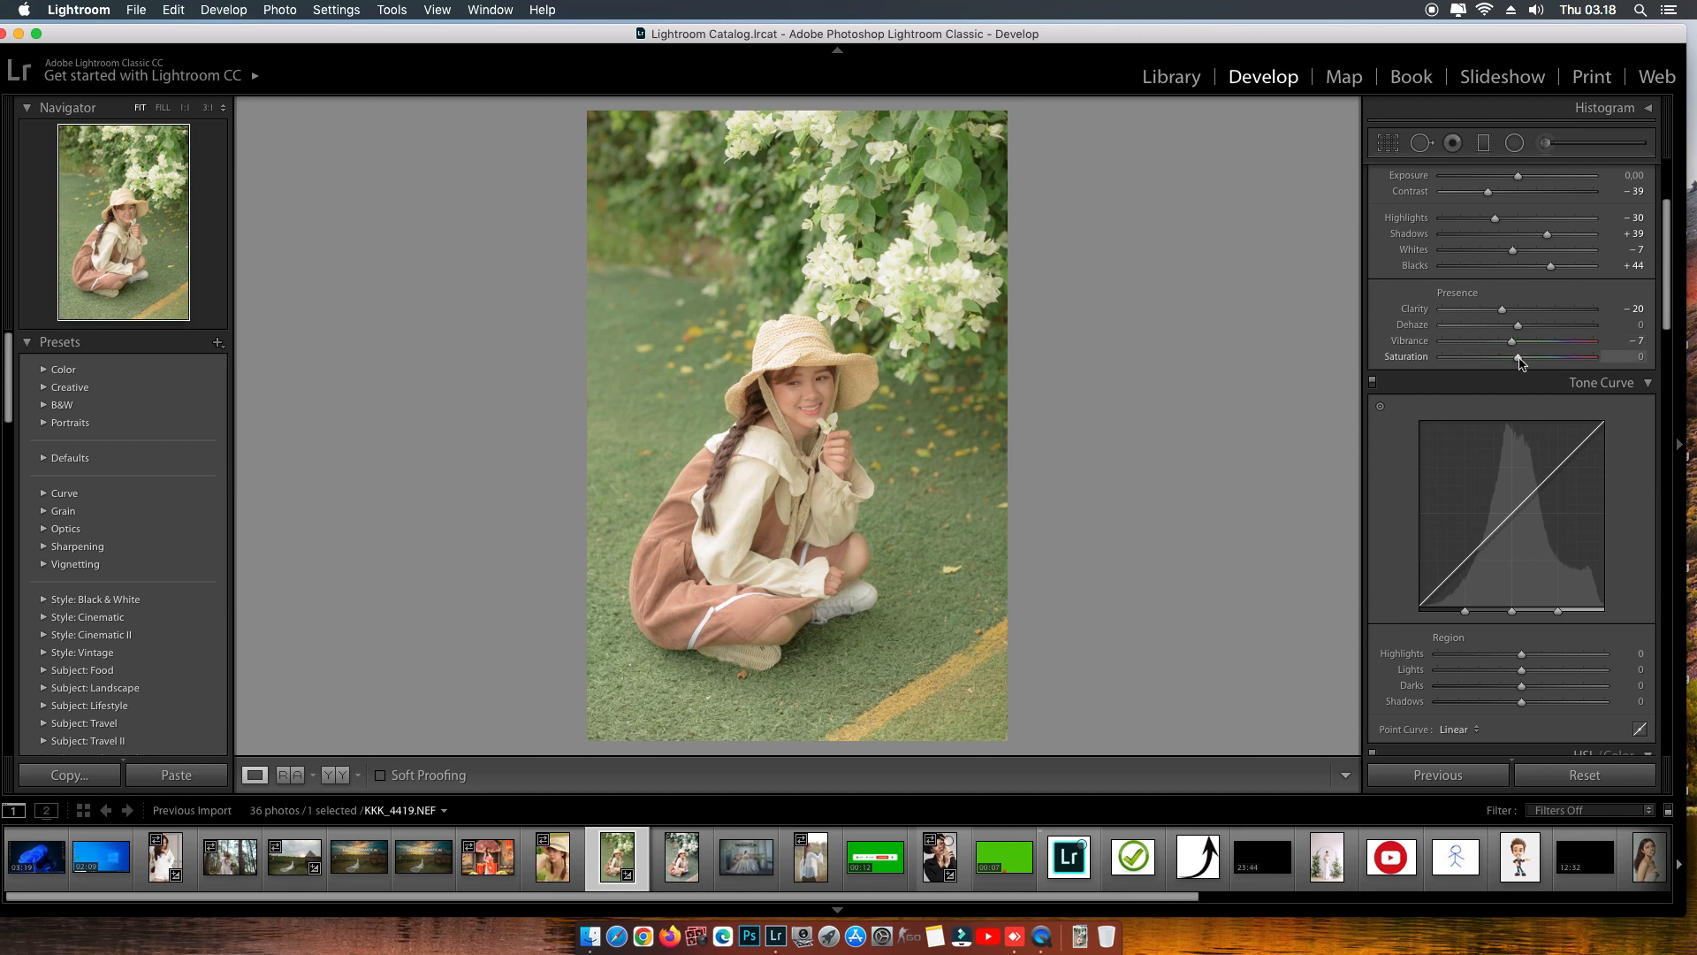
mouse_move(1520, 362)
mouse_down()
mouse_move(1546, 362)
mouse_move(1497, 363)
mouse_up()
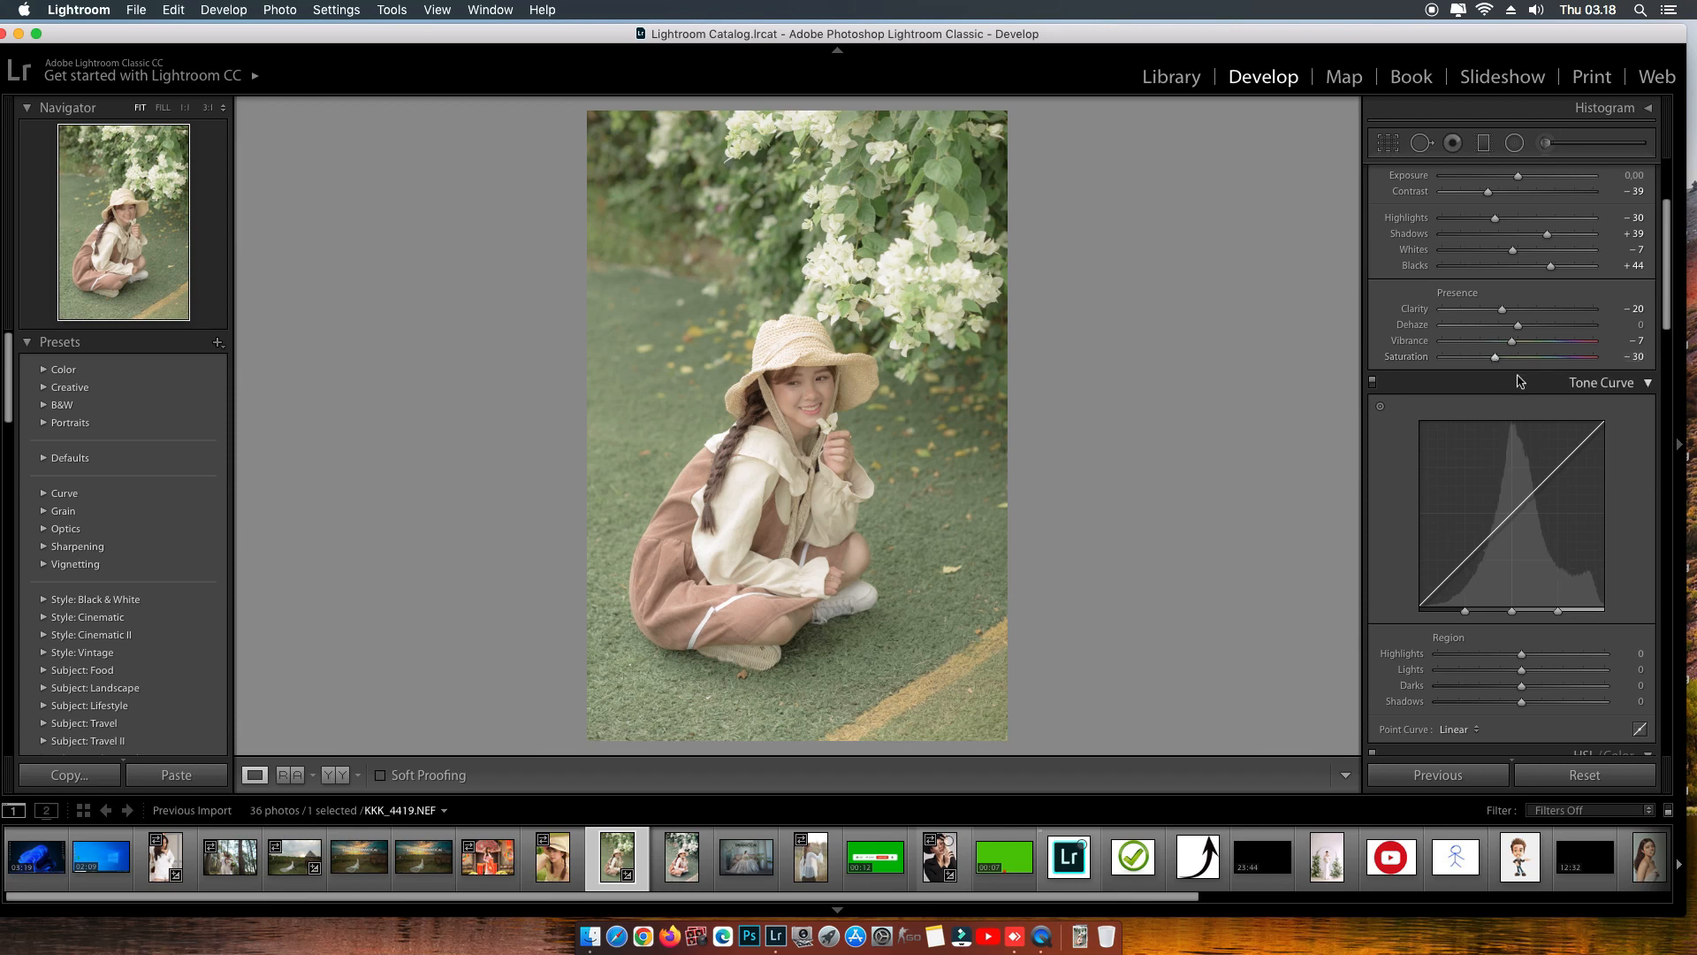
- Brighten the tone curve's midtones by setting Darks to +24 and Lights to +10
drag(1668, 305, 1669, 346)
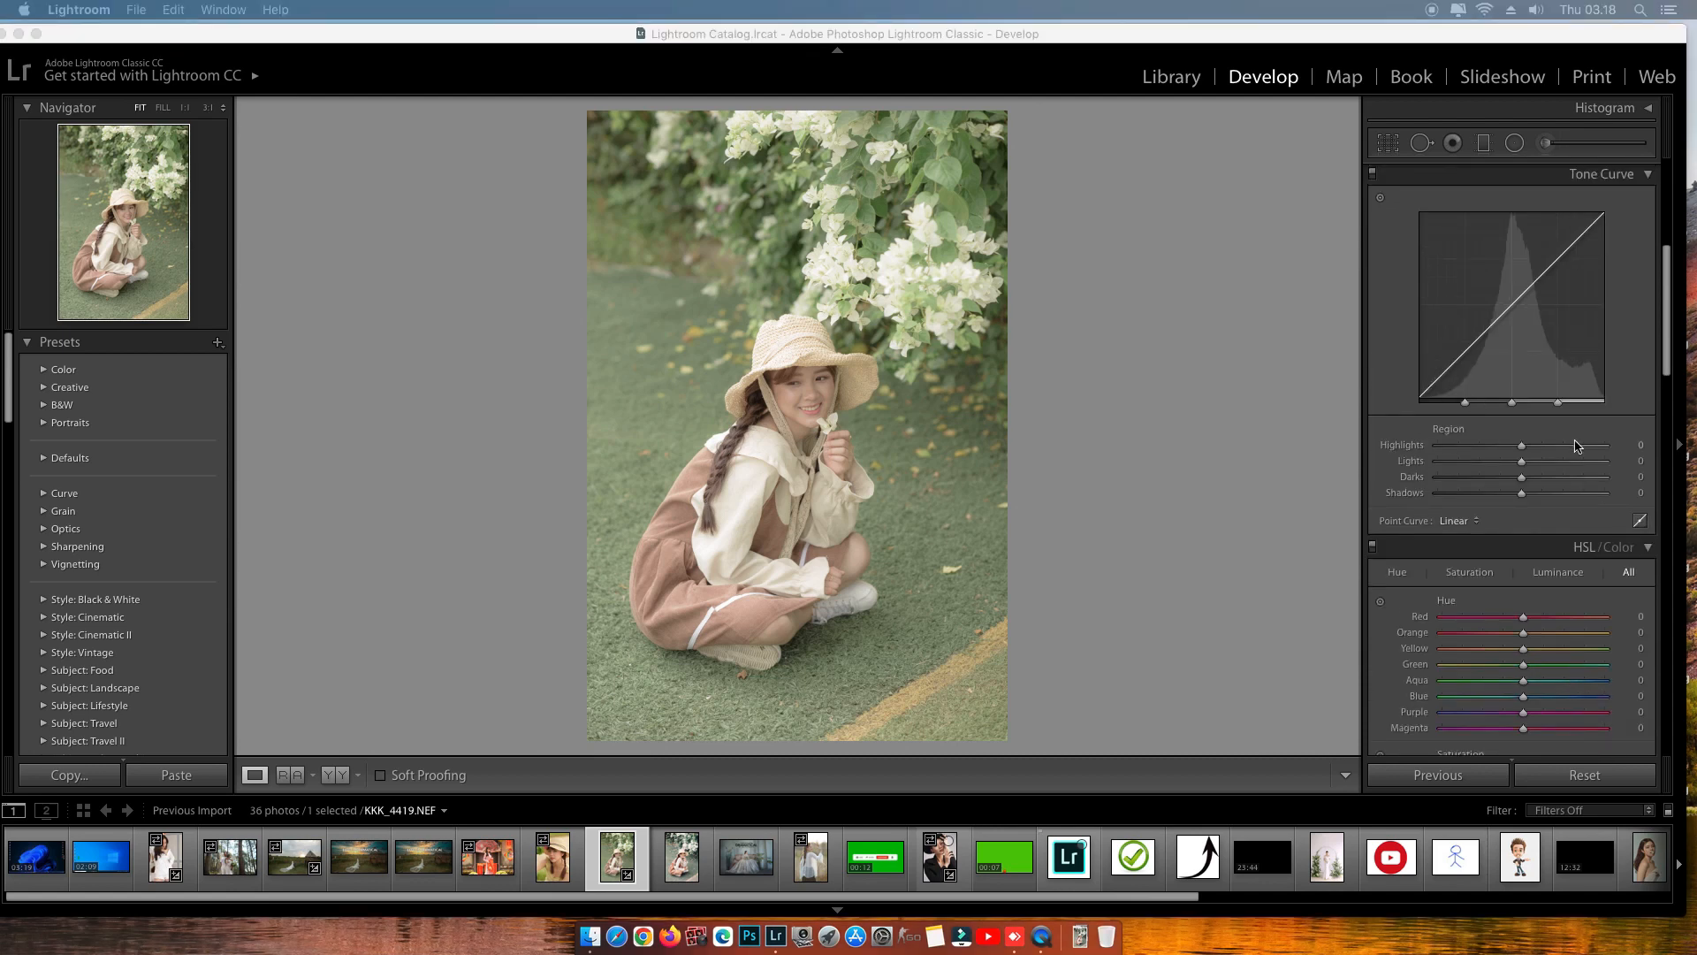
click(1522, 480)
mouse_move(1522, 480)
mouse_down()
mouse_move(1561, 482)
mouse_move(1542, 481)
mouse_up()
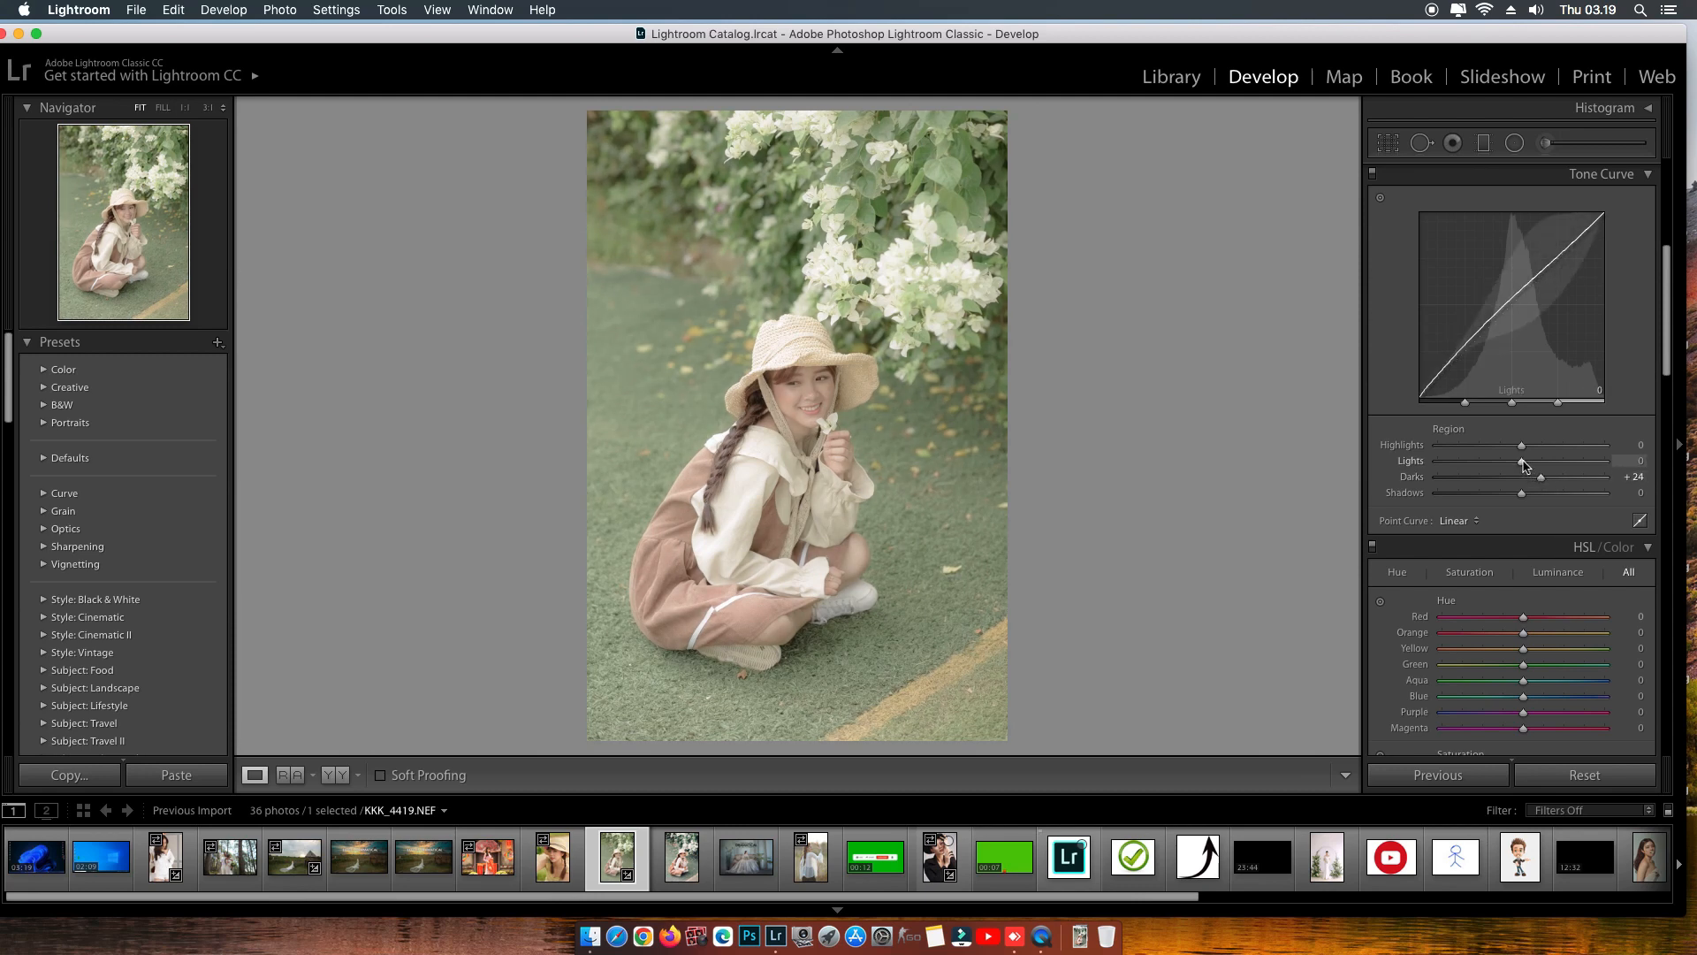
drag(1523, 464, 1530, 466)
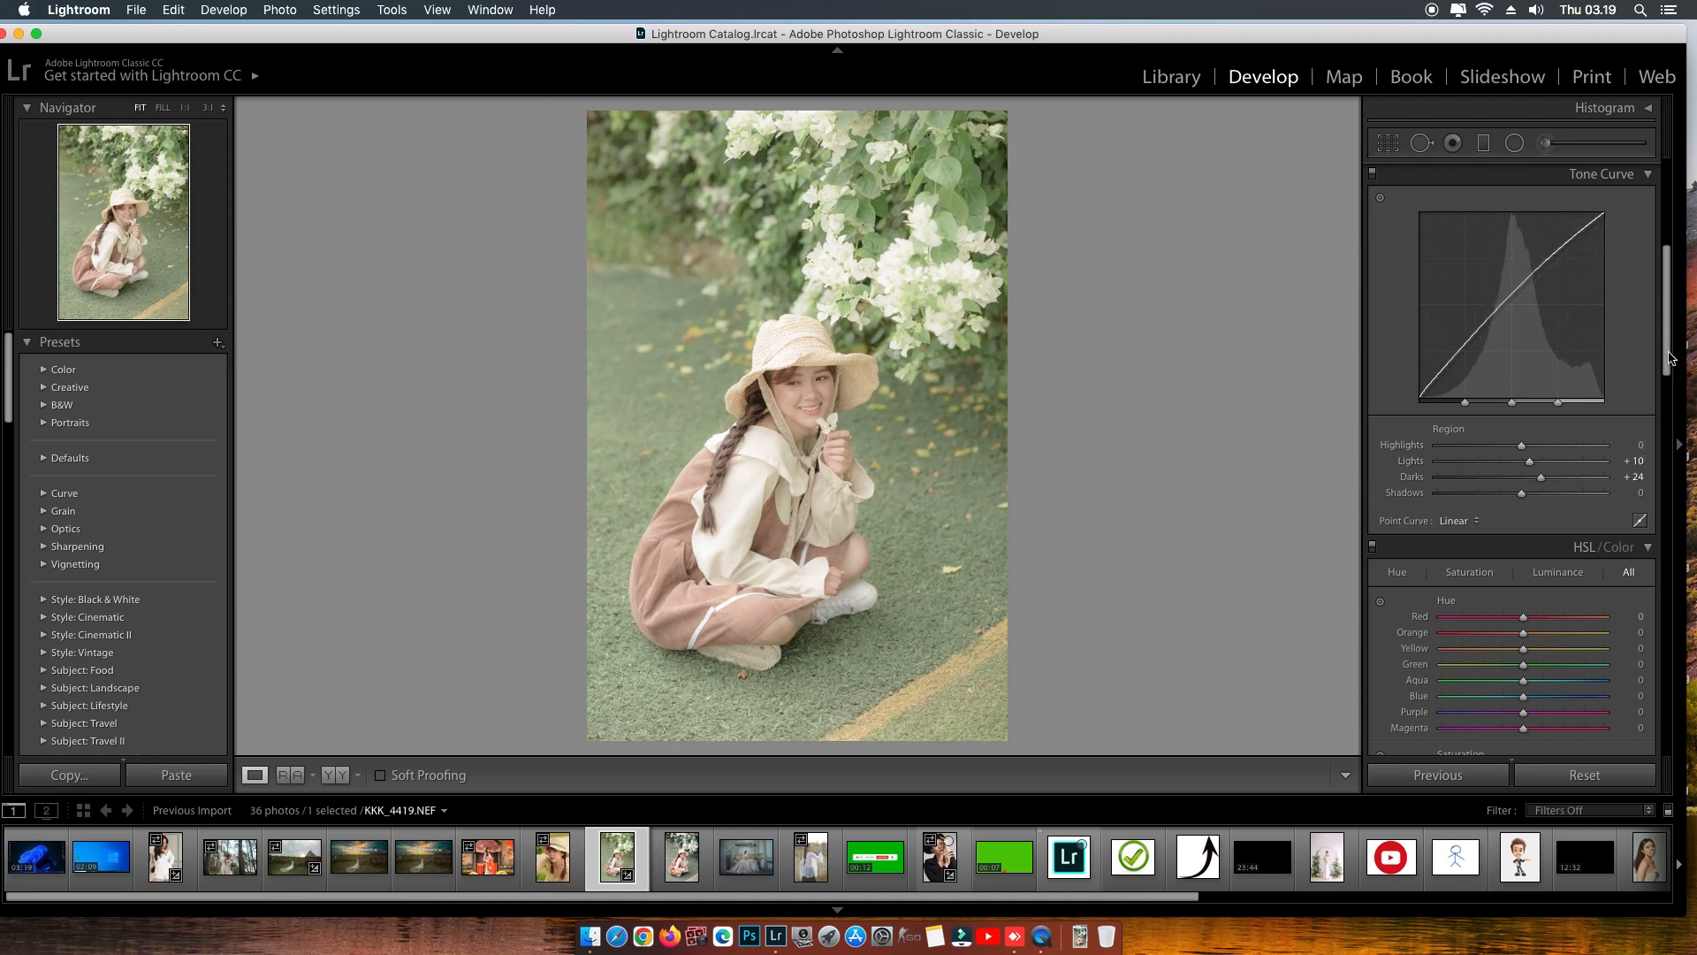
- Cool the white balance to a temperature of 4,902 and shift the tint slightly towards magenta
drag(1667, 350, 1679, 236)
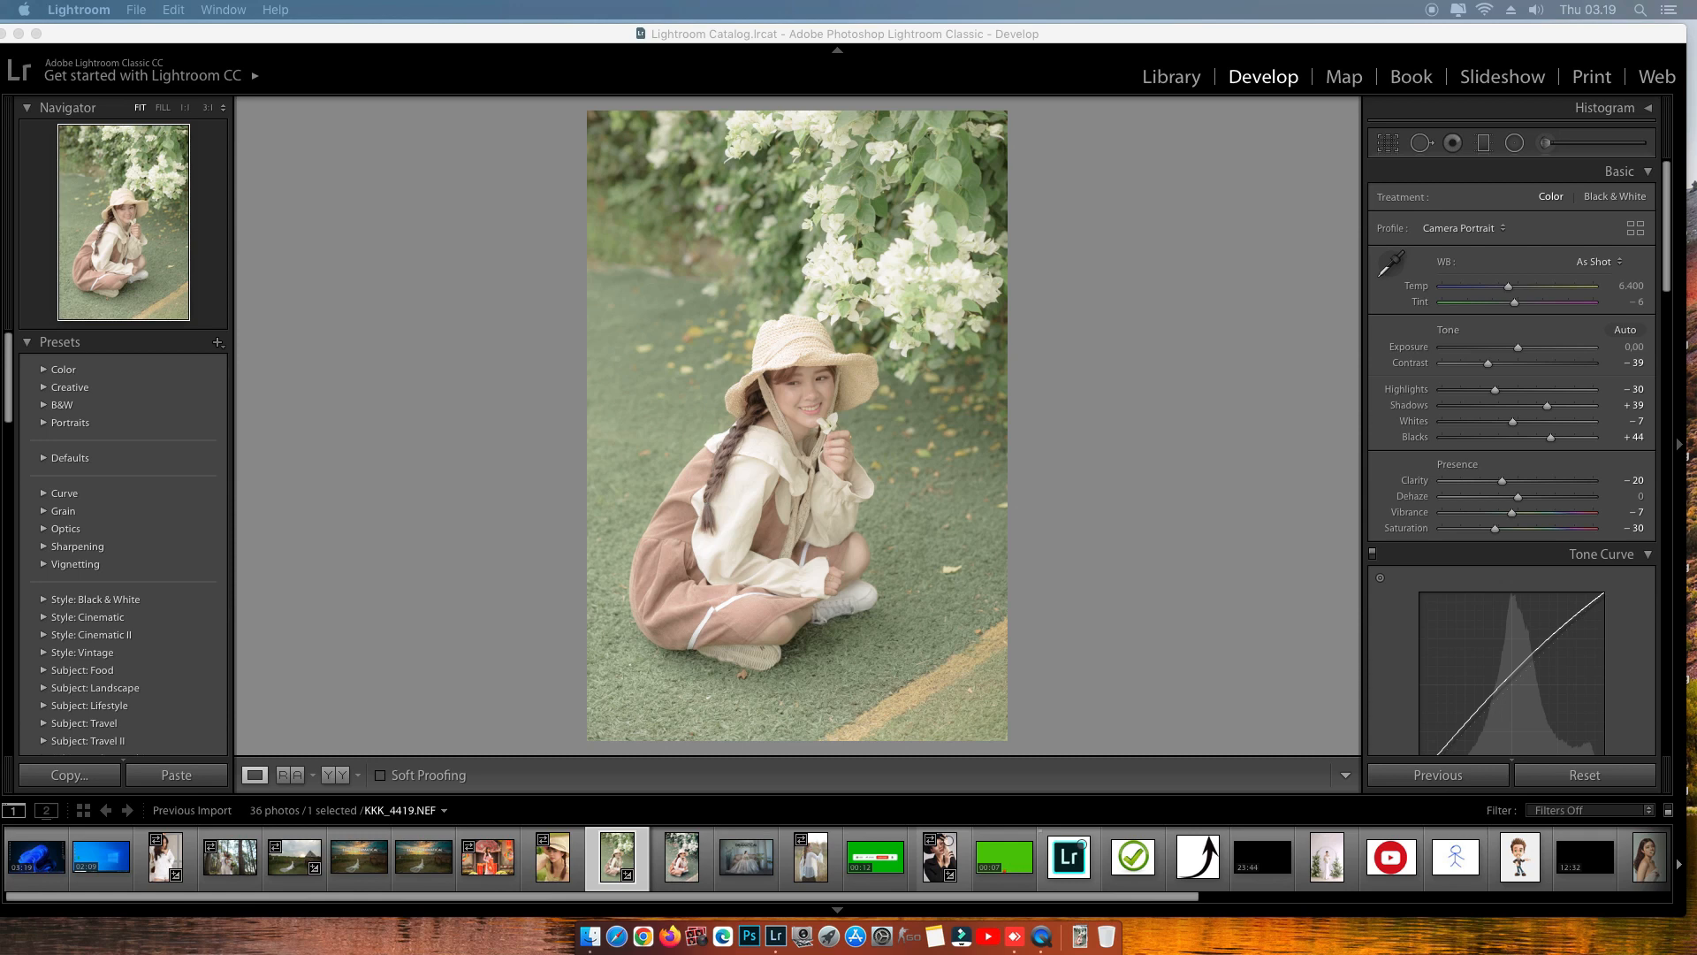
click(1497, 286)
drag(1492, 292, 1488, 296)
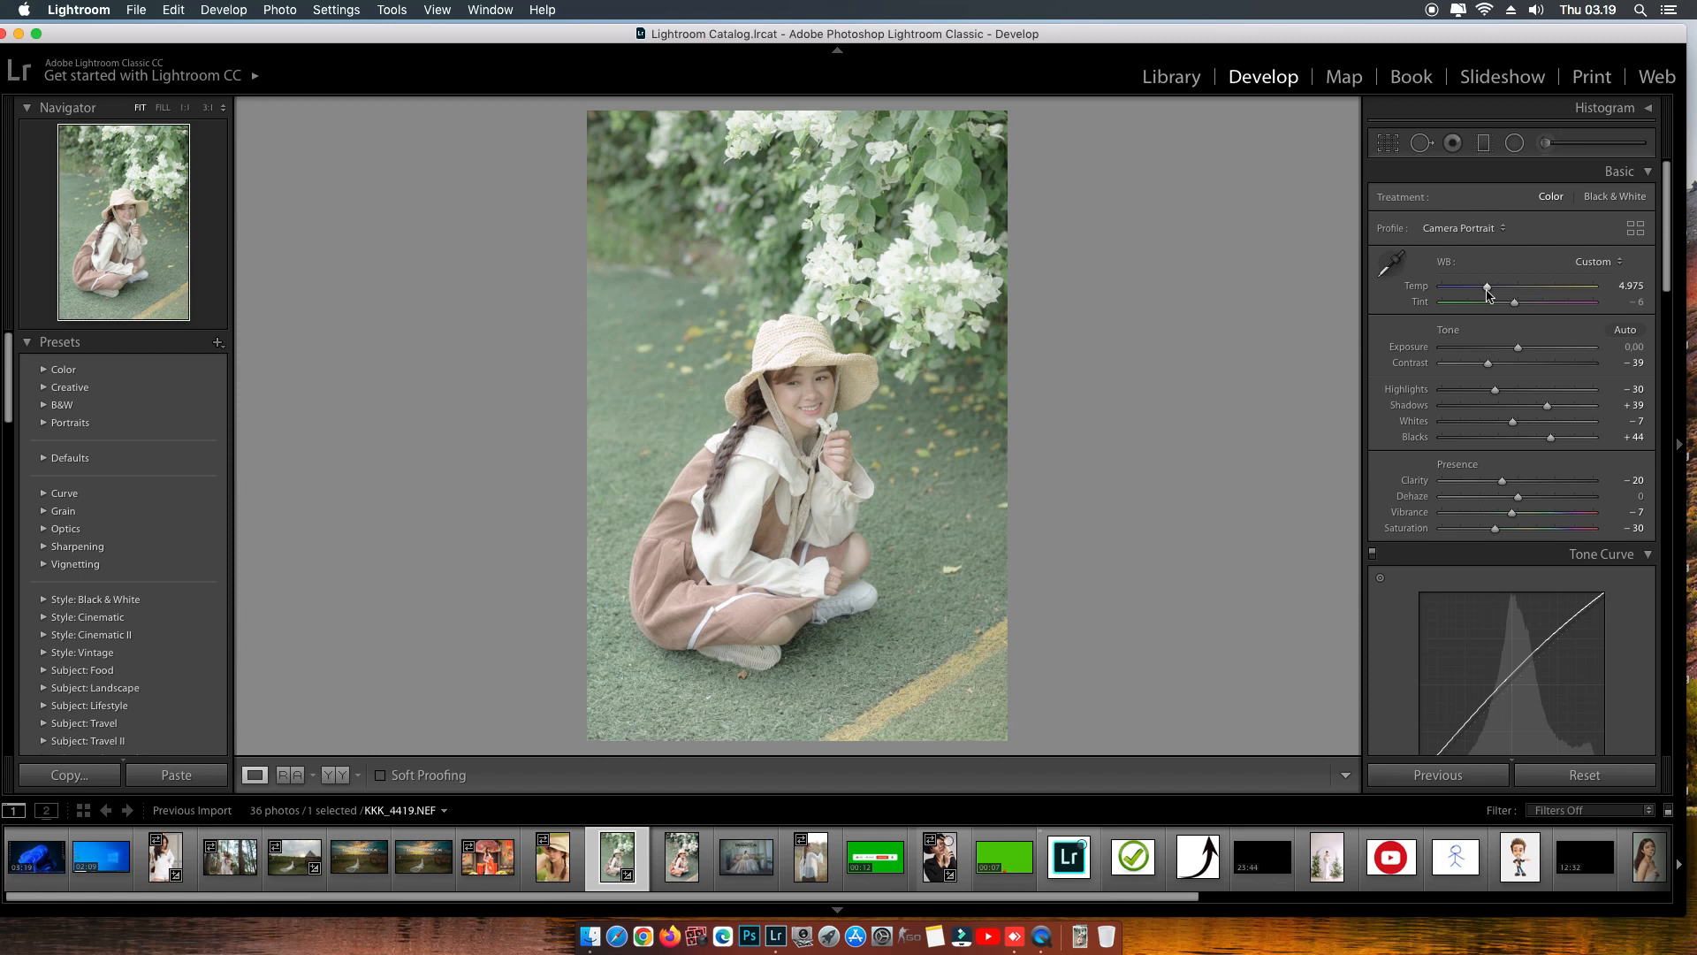
drag(1488, 296, 1487, 295)
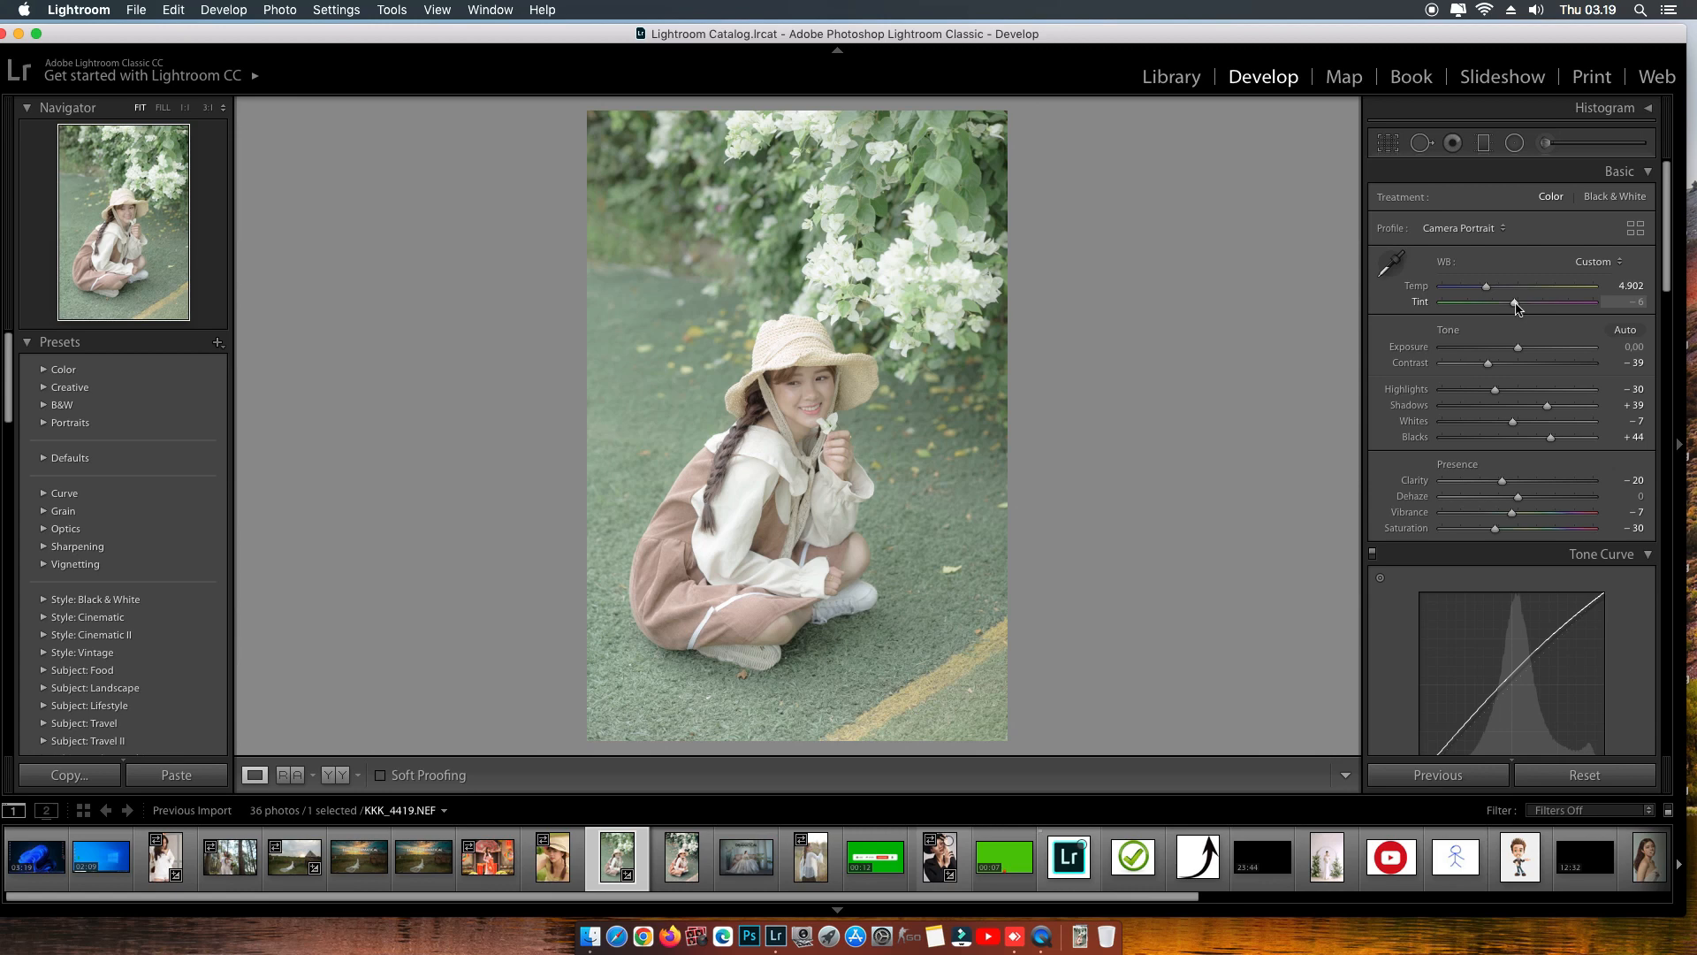
drag(1516, 304, 1526, 310)
- In the camera calibration, set the shadows tint to +88 and the red primary to Hue +30, Saturation +40
scroll(1674, 285, down, 2)
scroll(1673, 286, down, 10)
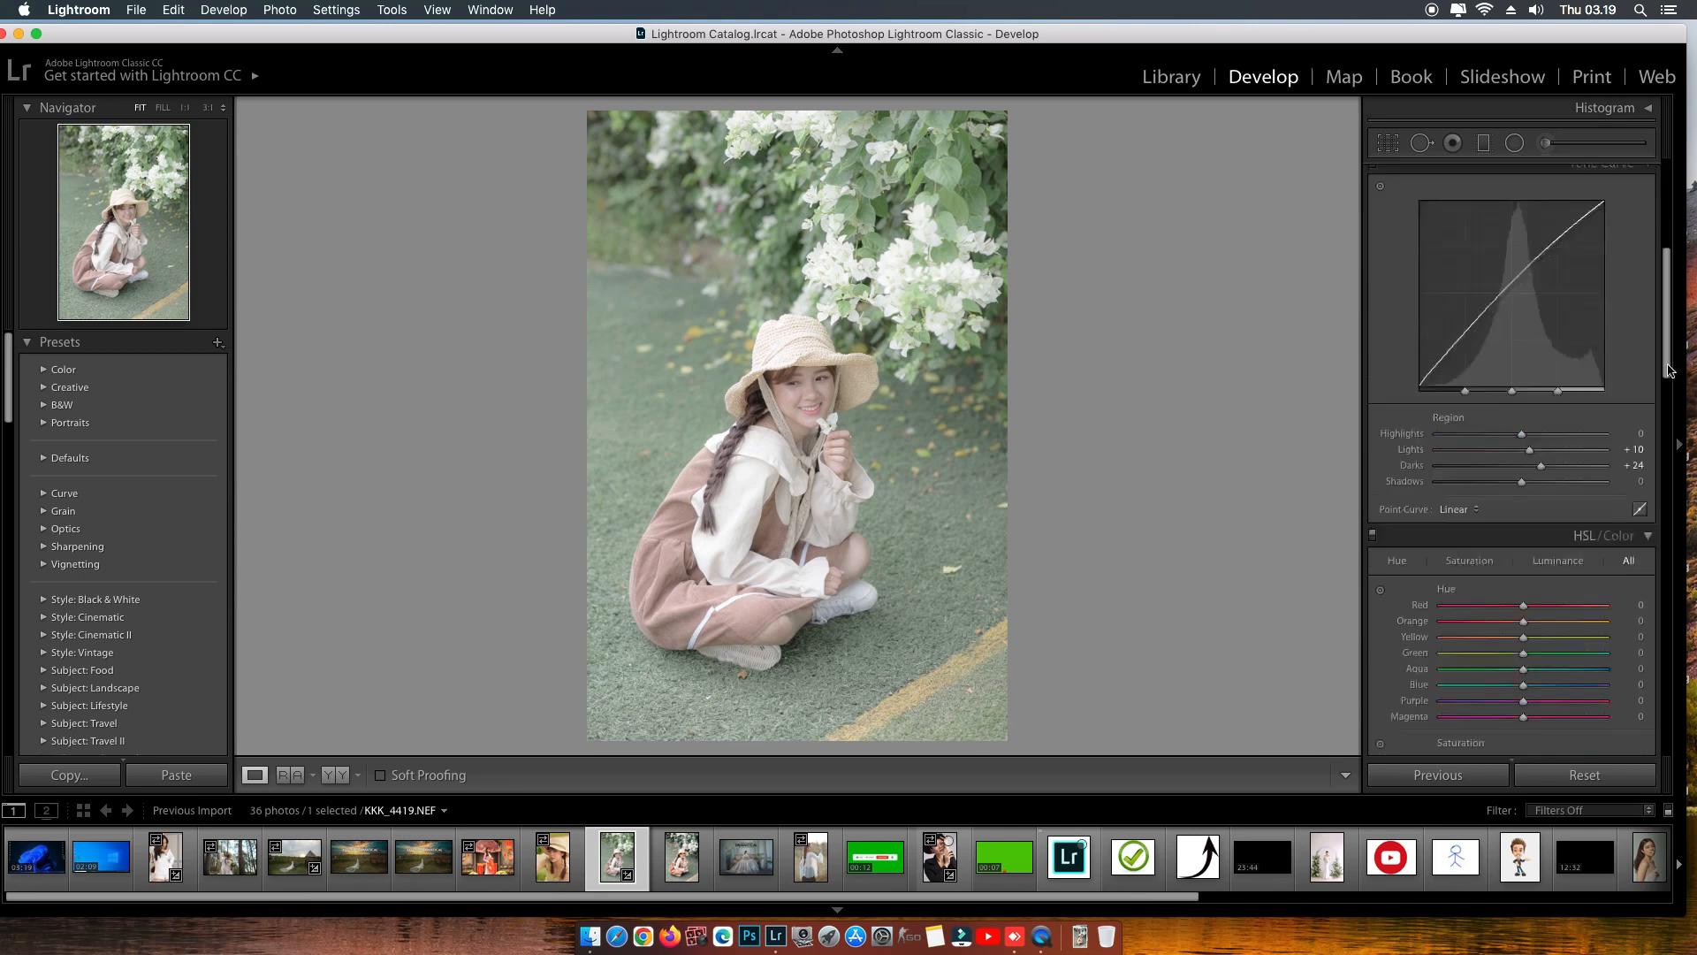
scroll(1668, 403, up, 3)
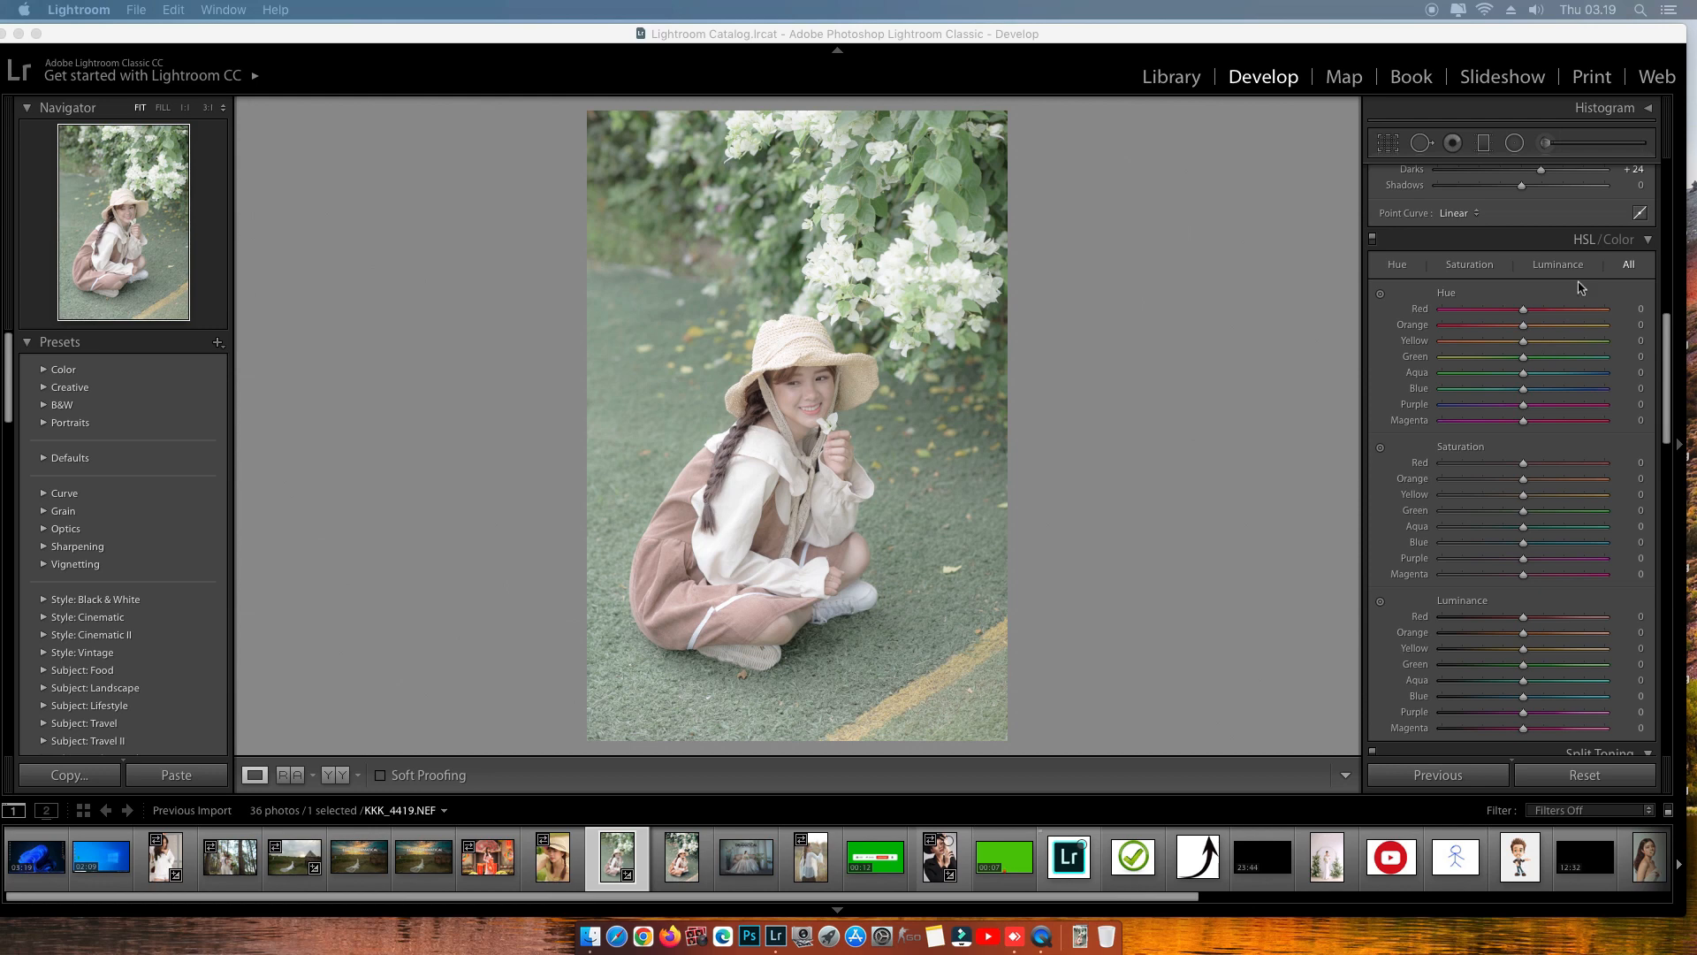
click(1668, 351)
drag(1668, 353, 1655, 667)
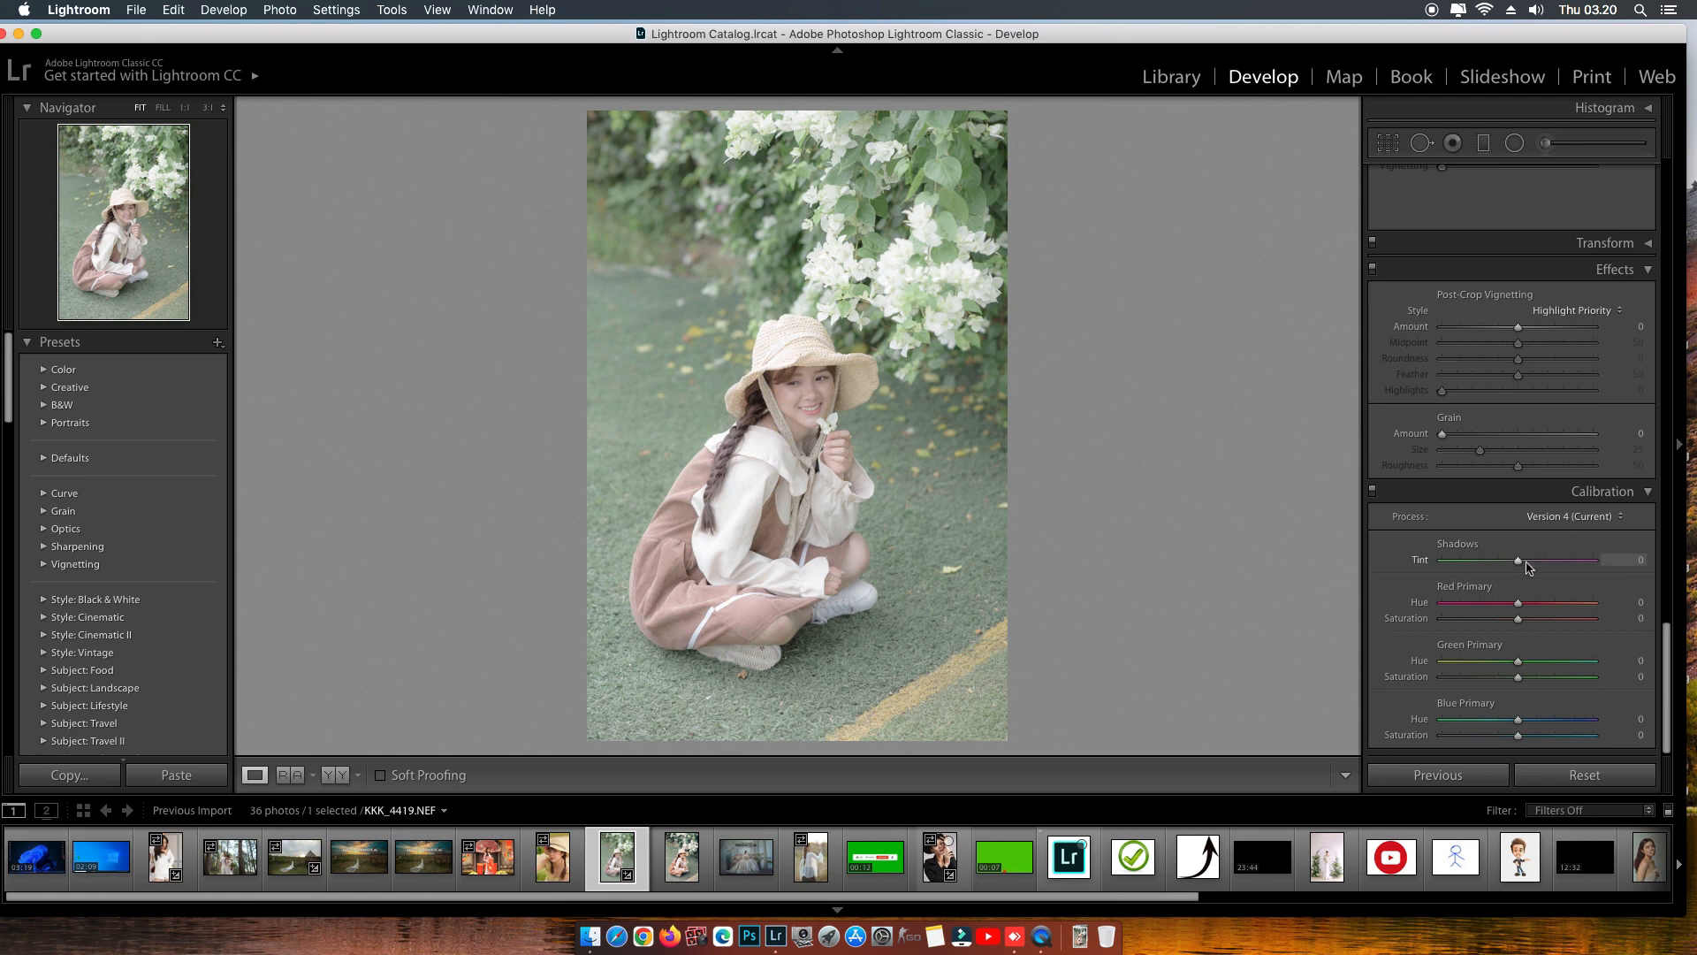
drag(1519, 562, 1587, 581)
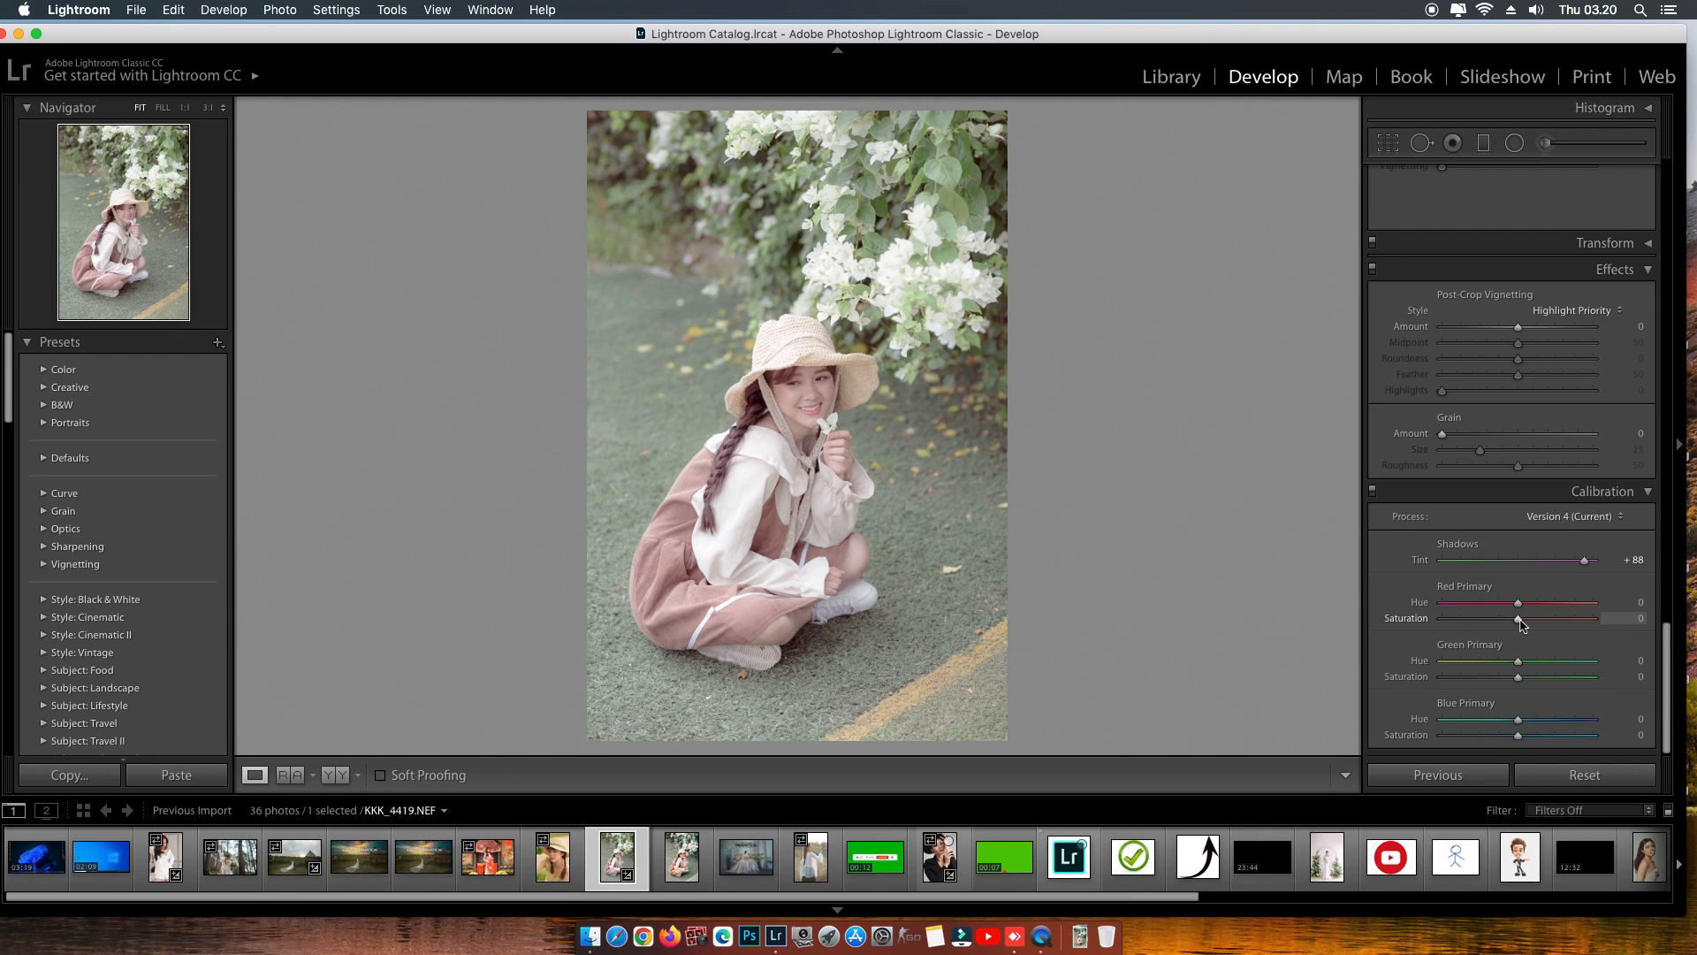
drag(1520, 620, 1542, 624)
drag(1563, 632, 1552, 631)
drag(1517, 604, 1545, 615)
- Calibrate the green primary to Hue +70 and Saturation −10, and the blue primary to Saturation +100
drag(1520, 664, 1572, 669)
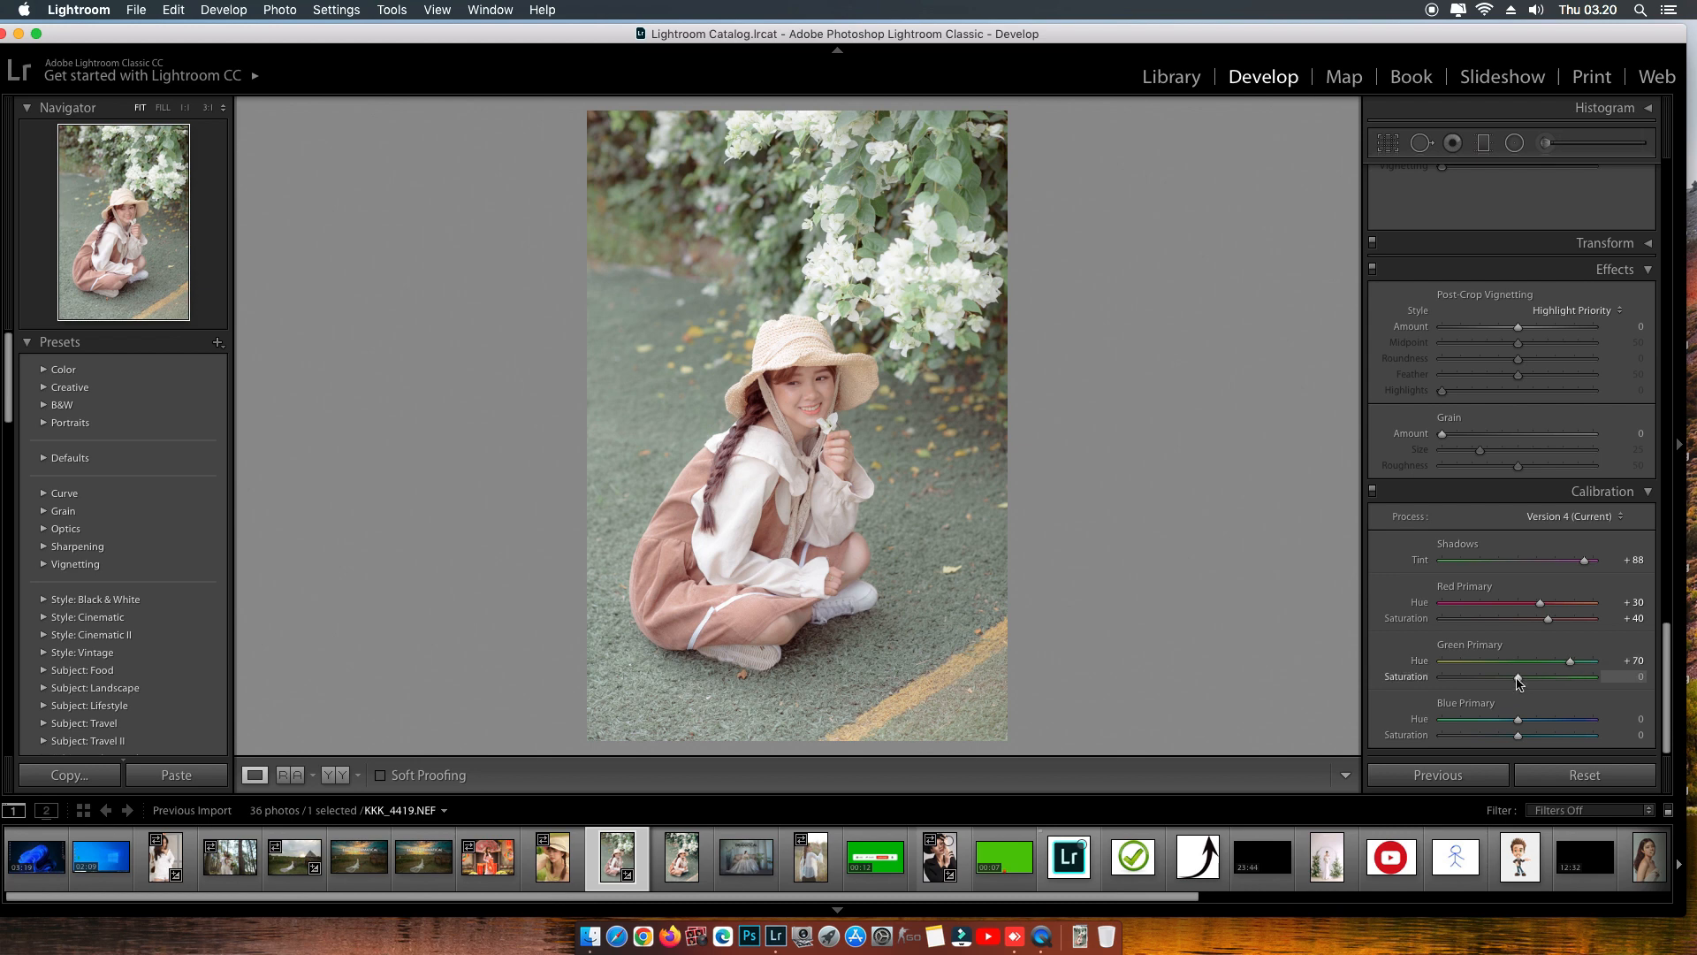
mouse_move(1517, 678)
mouse_down()
mouse_move(1494, 678)
mouse_move(1510, 678)
mouse_up()
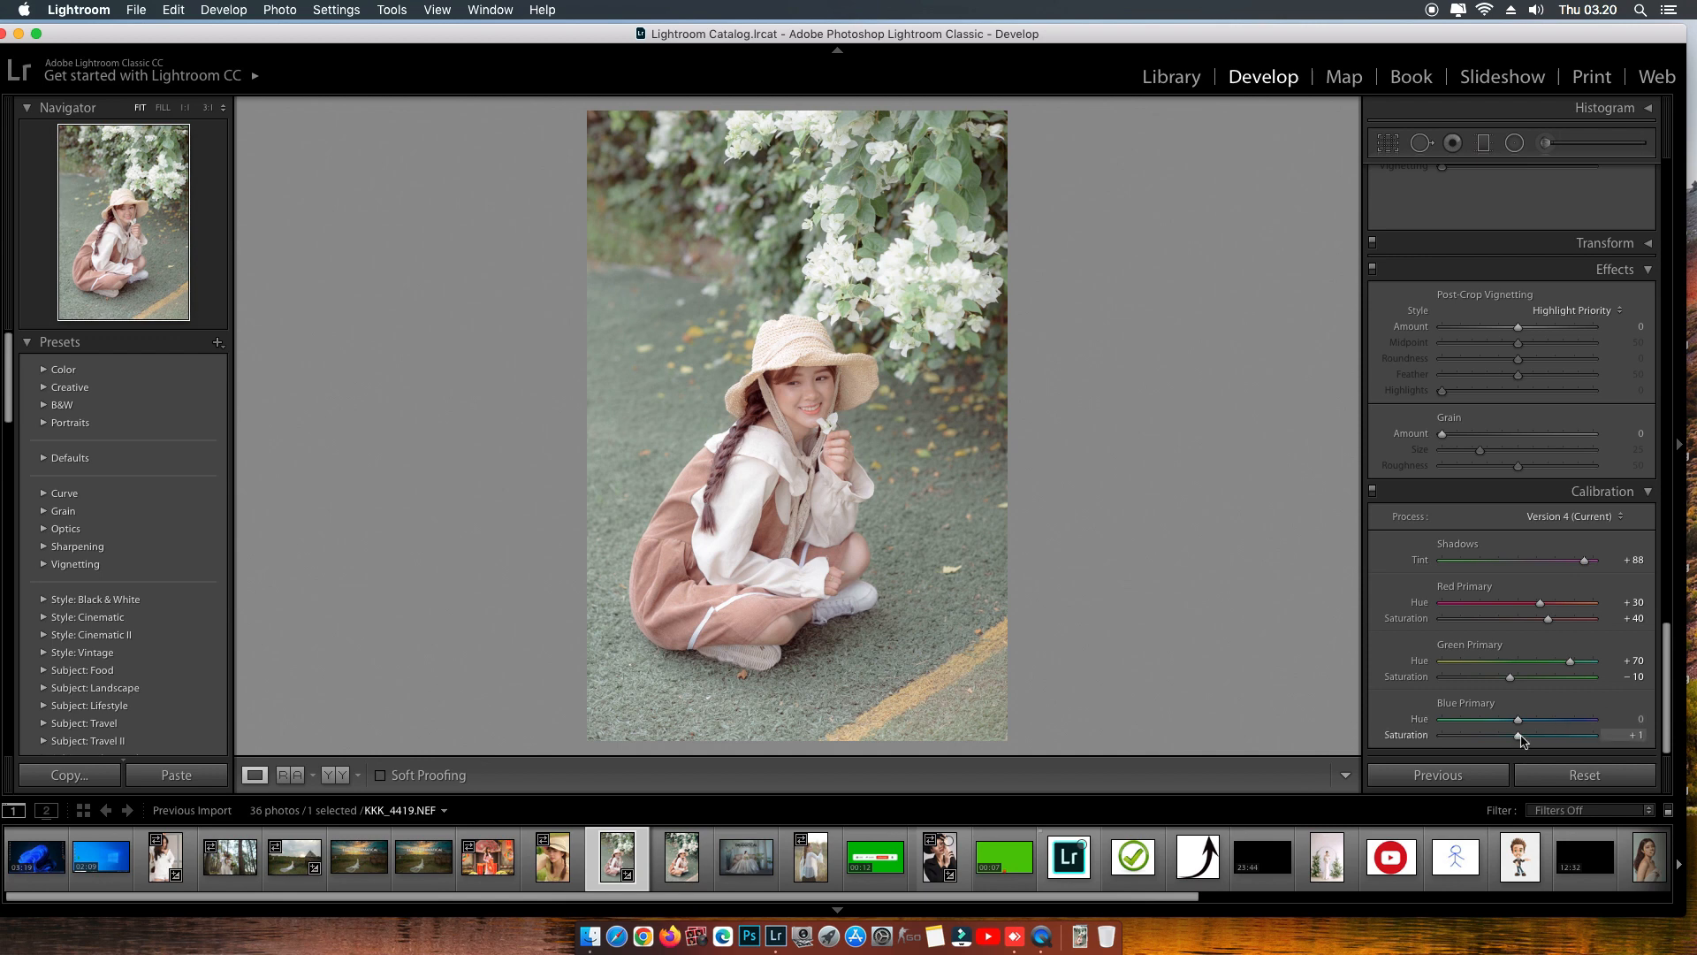
drag(1521, 738, 1631, 760)
- Show the before and after versions of the photo side by side
click(291, 782)
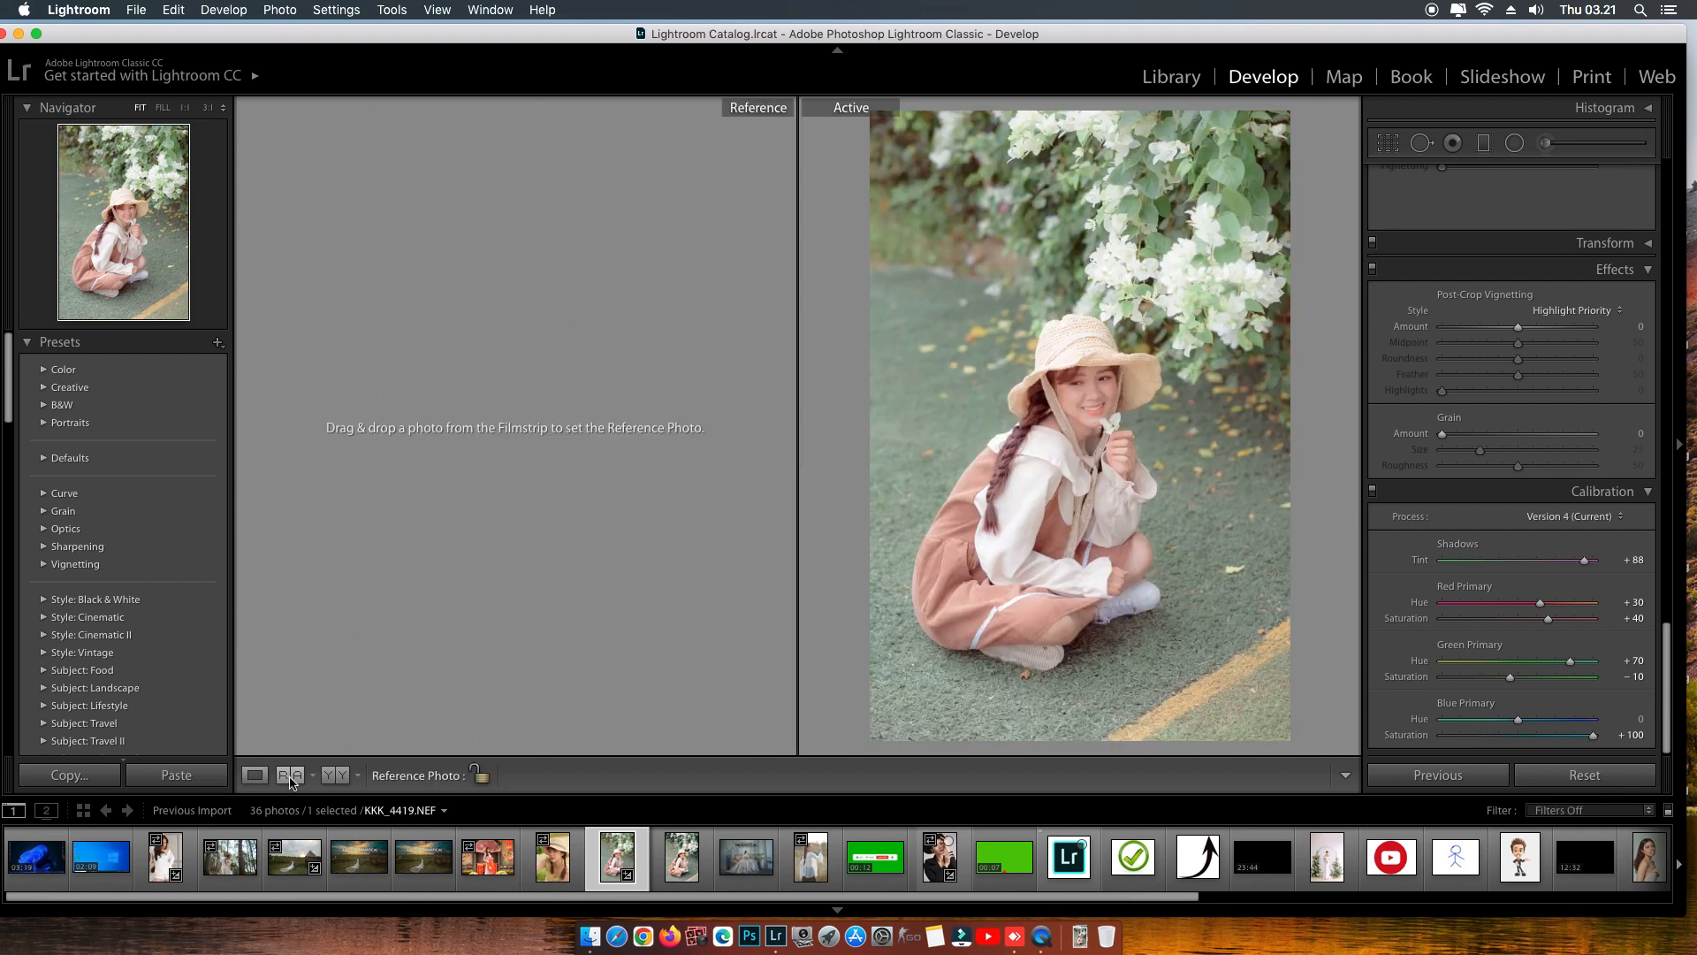
click(336, 775)
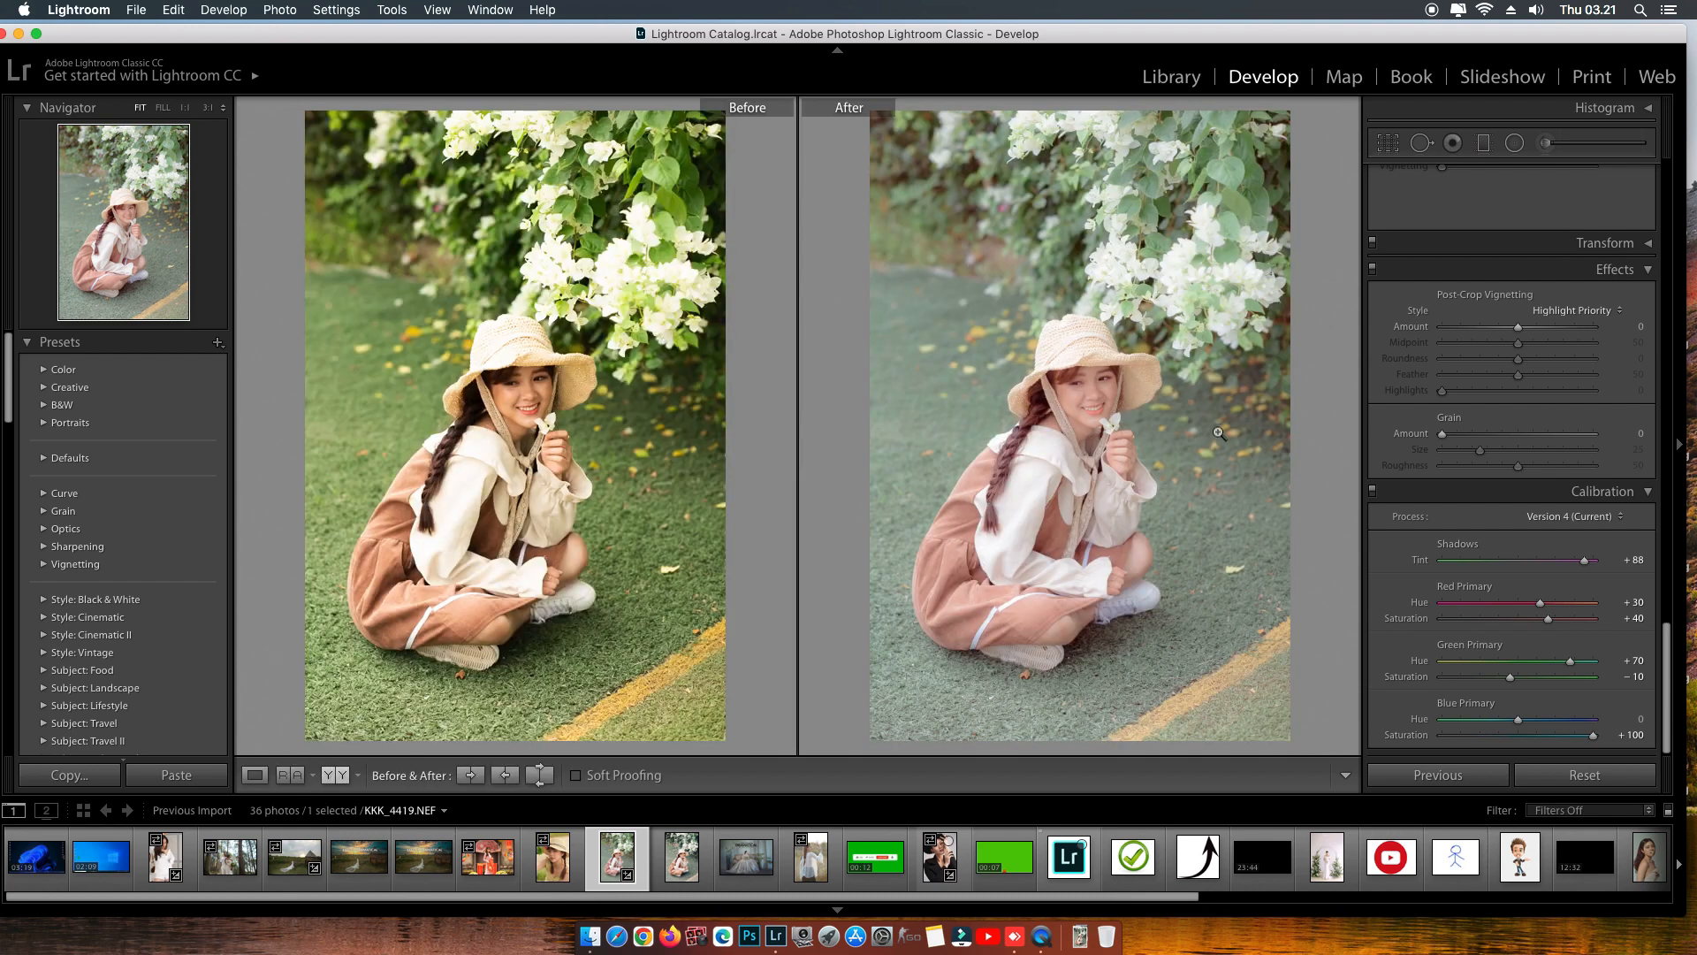
- Set the HSL hues to Orange +25, Yellow −26, Green +12, Aqua +24, Blue −4, Purple −3 and Magenta −1
drag(1673, 644, 1673, 305)
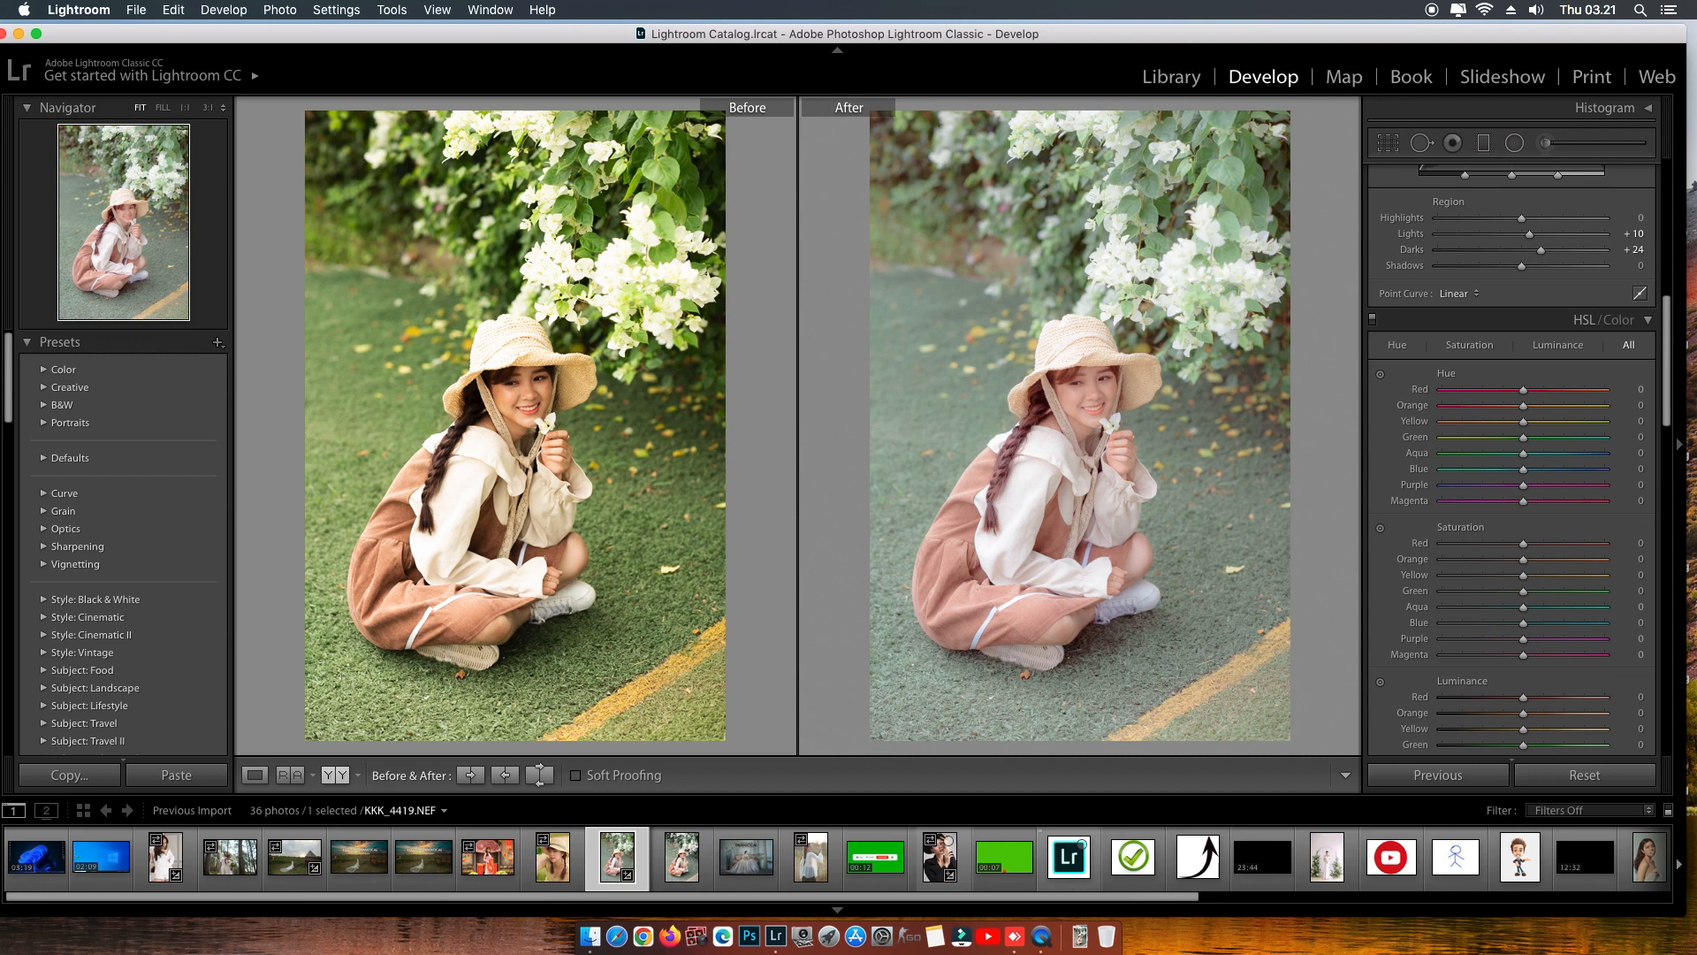
key(super+shift+e)
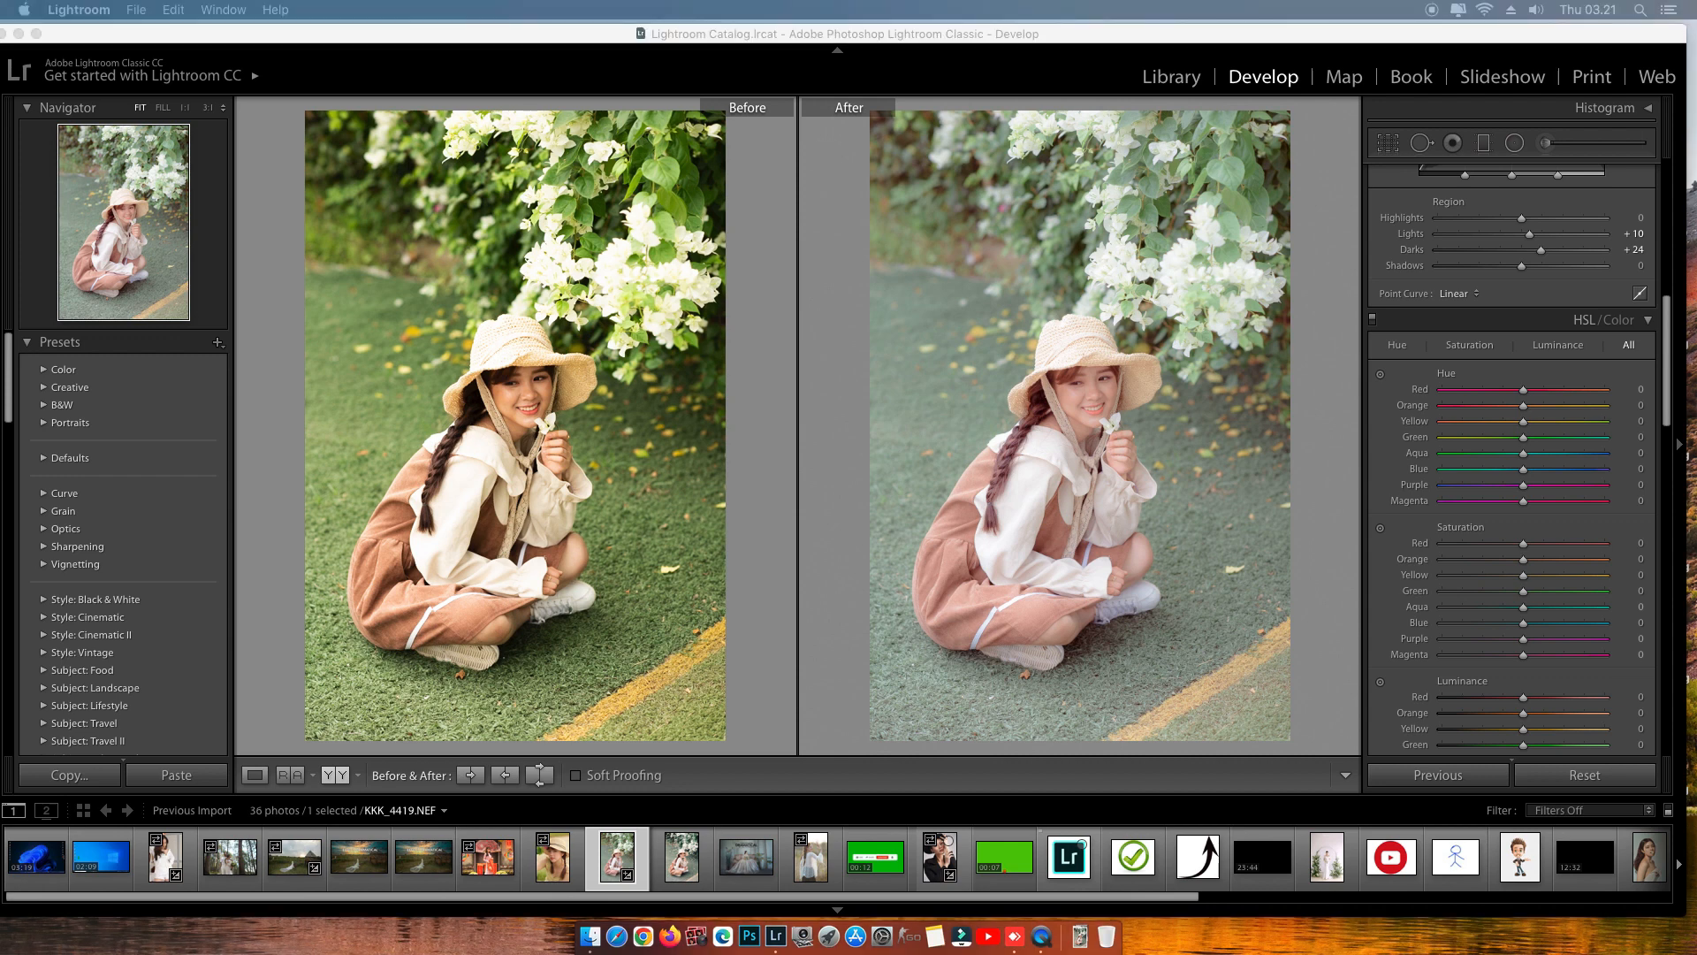
drag(1668, 376, 1669, 384)
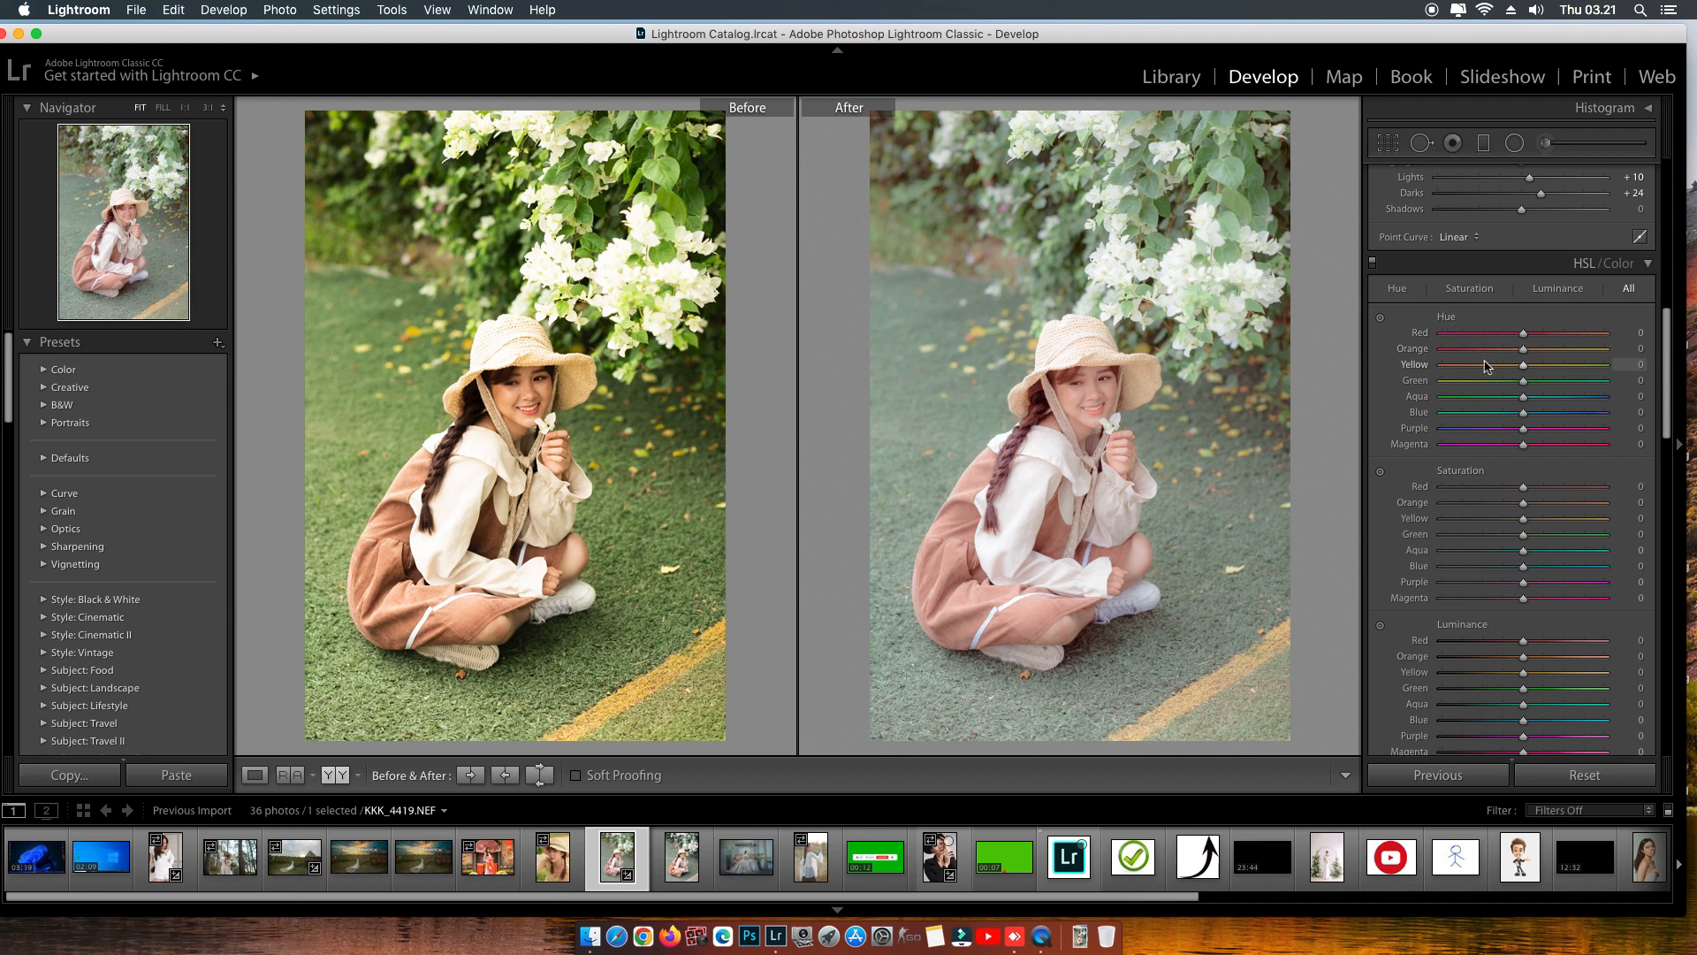
drag(1527, 351, 1547, 352)
mouse_move(1523, 365)
mouse_down()
mouse_move(1443, 371)
mouse_move(1517, 374)
mouse_move(1503, 373)
mouse_up()
mouse_move(1527, 387)
mouse_down()
mouse_move(1564, 389)
mouse_move(1497, 393)
mouse_move(1538, 393)
mouse_up()
drag(1524, 399, 1546, 407)
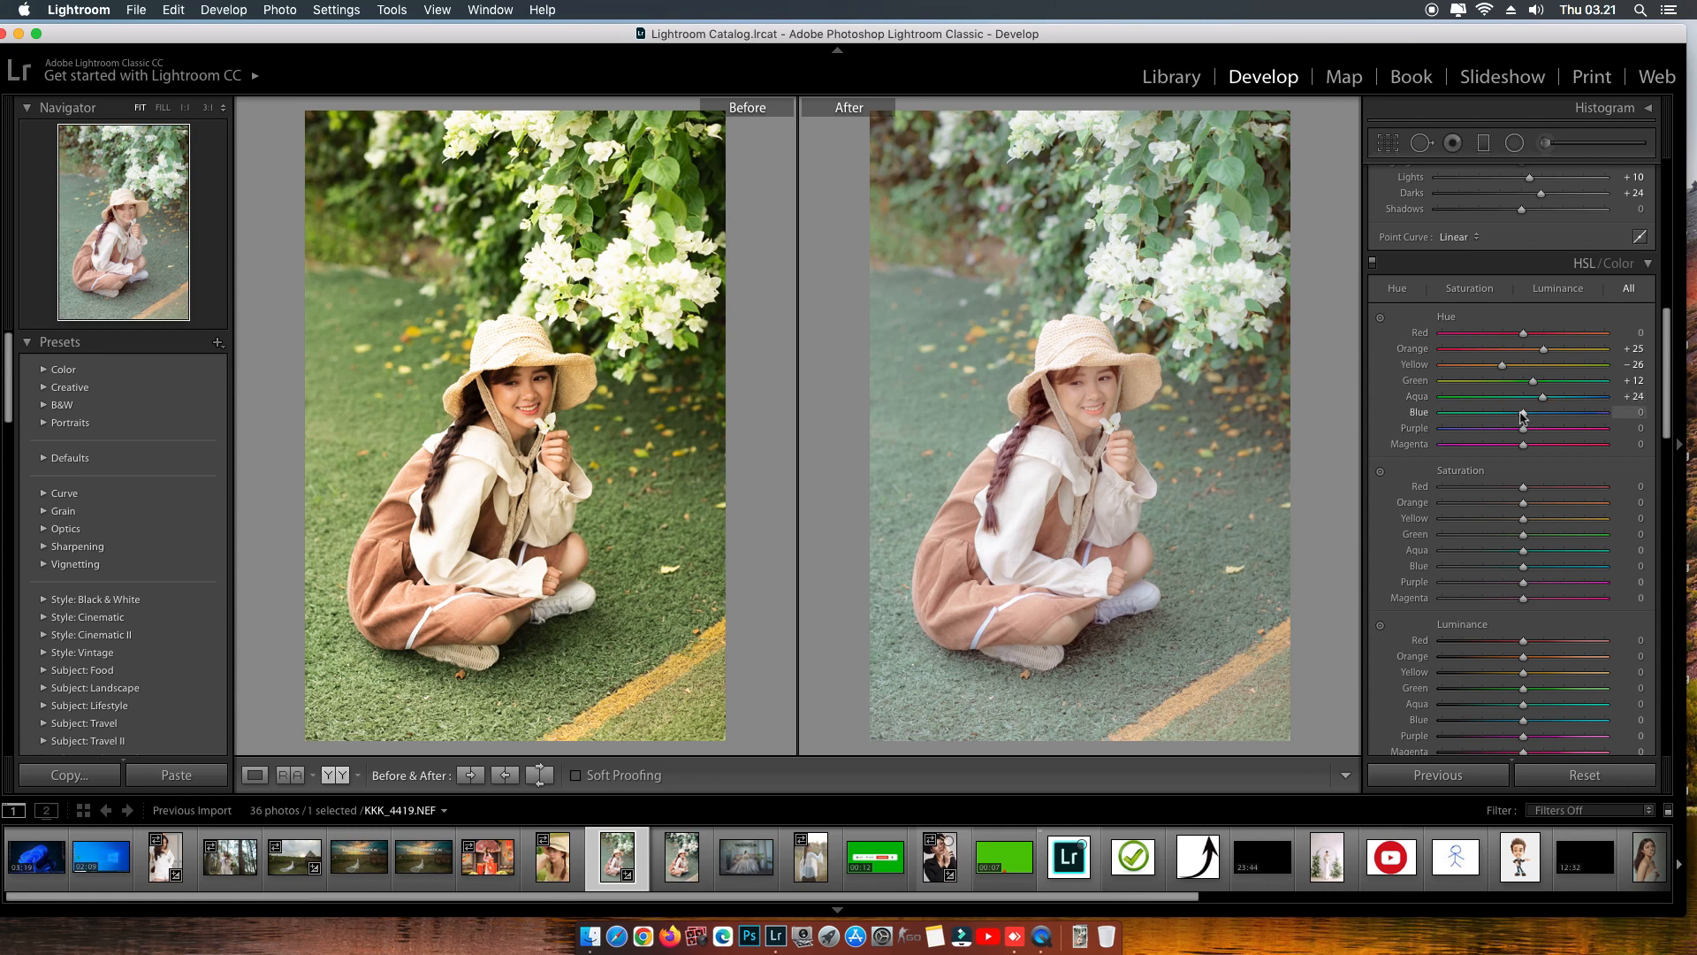
mouse_move(1522, 415)
mouse_down()
mouse_move(1457, 418)
mouse_move(1518, 425)
mouse_up()
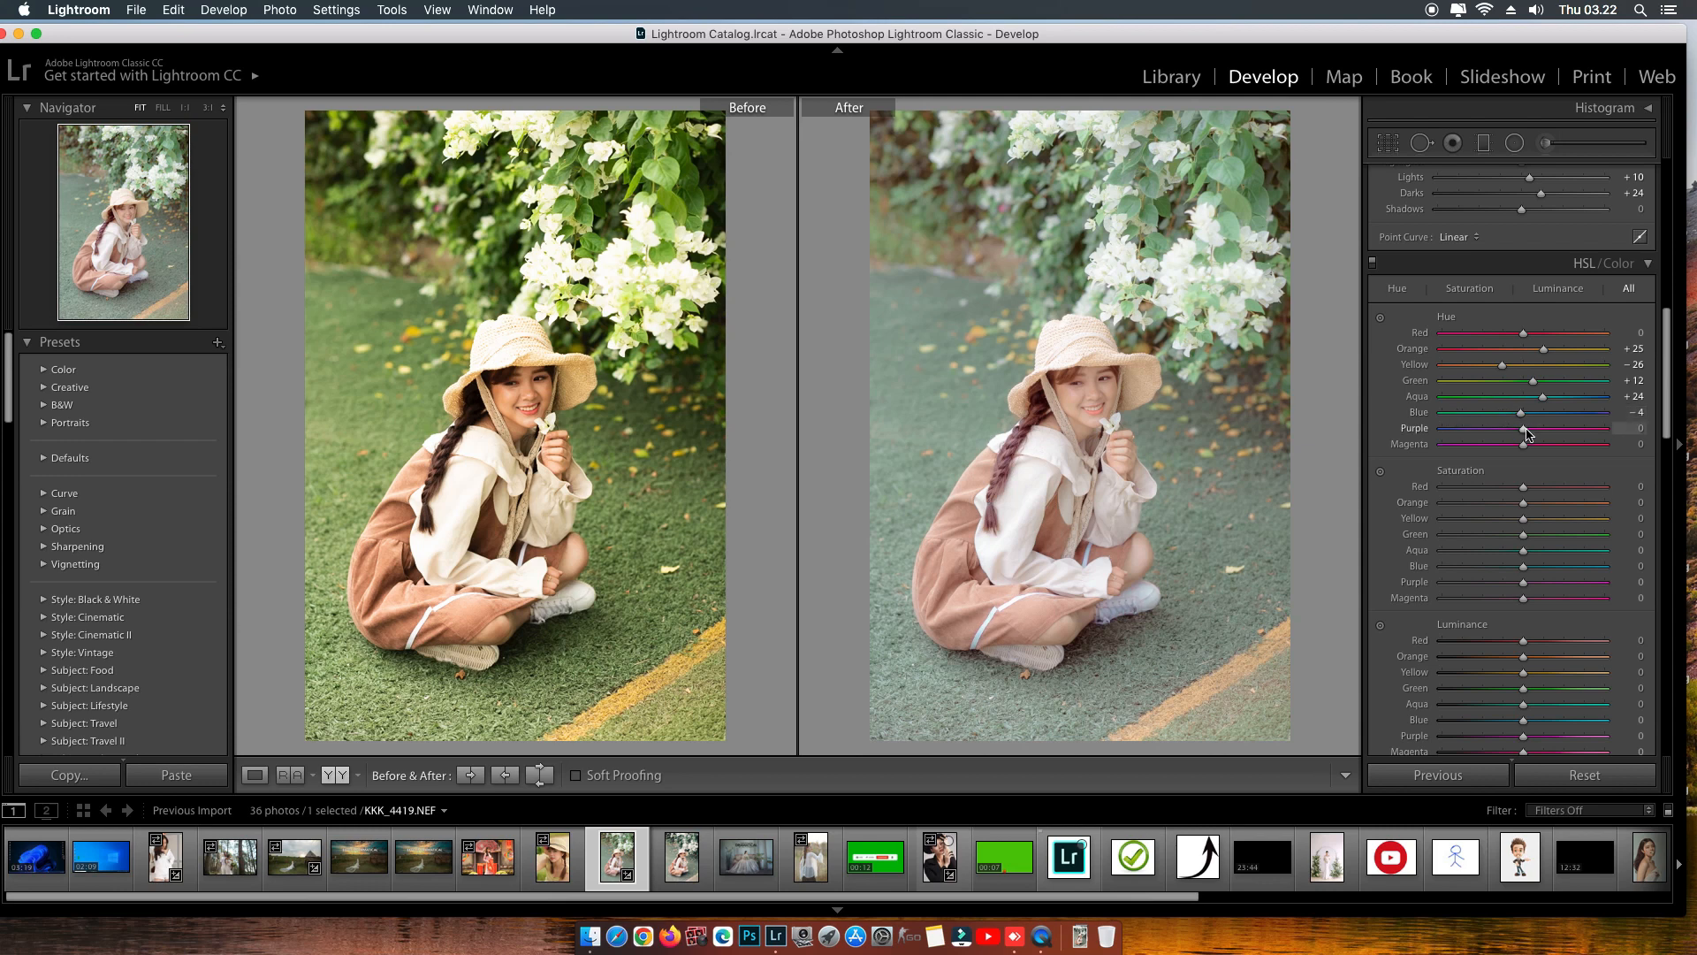
drag(1527, 432, 1432, 433)
drag(1442, 428, 1526, 453)
- Set the HSL saturation to Red +15, Orange −15, Yellow −55, Green −72, Aqua −23, Blue −7, Purple −19 and Magenta −20
drag(1669, 434, 1664, 456)
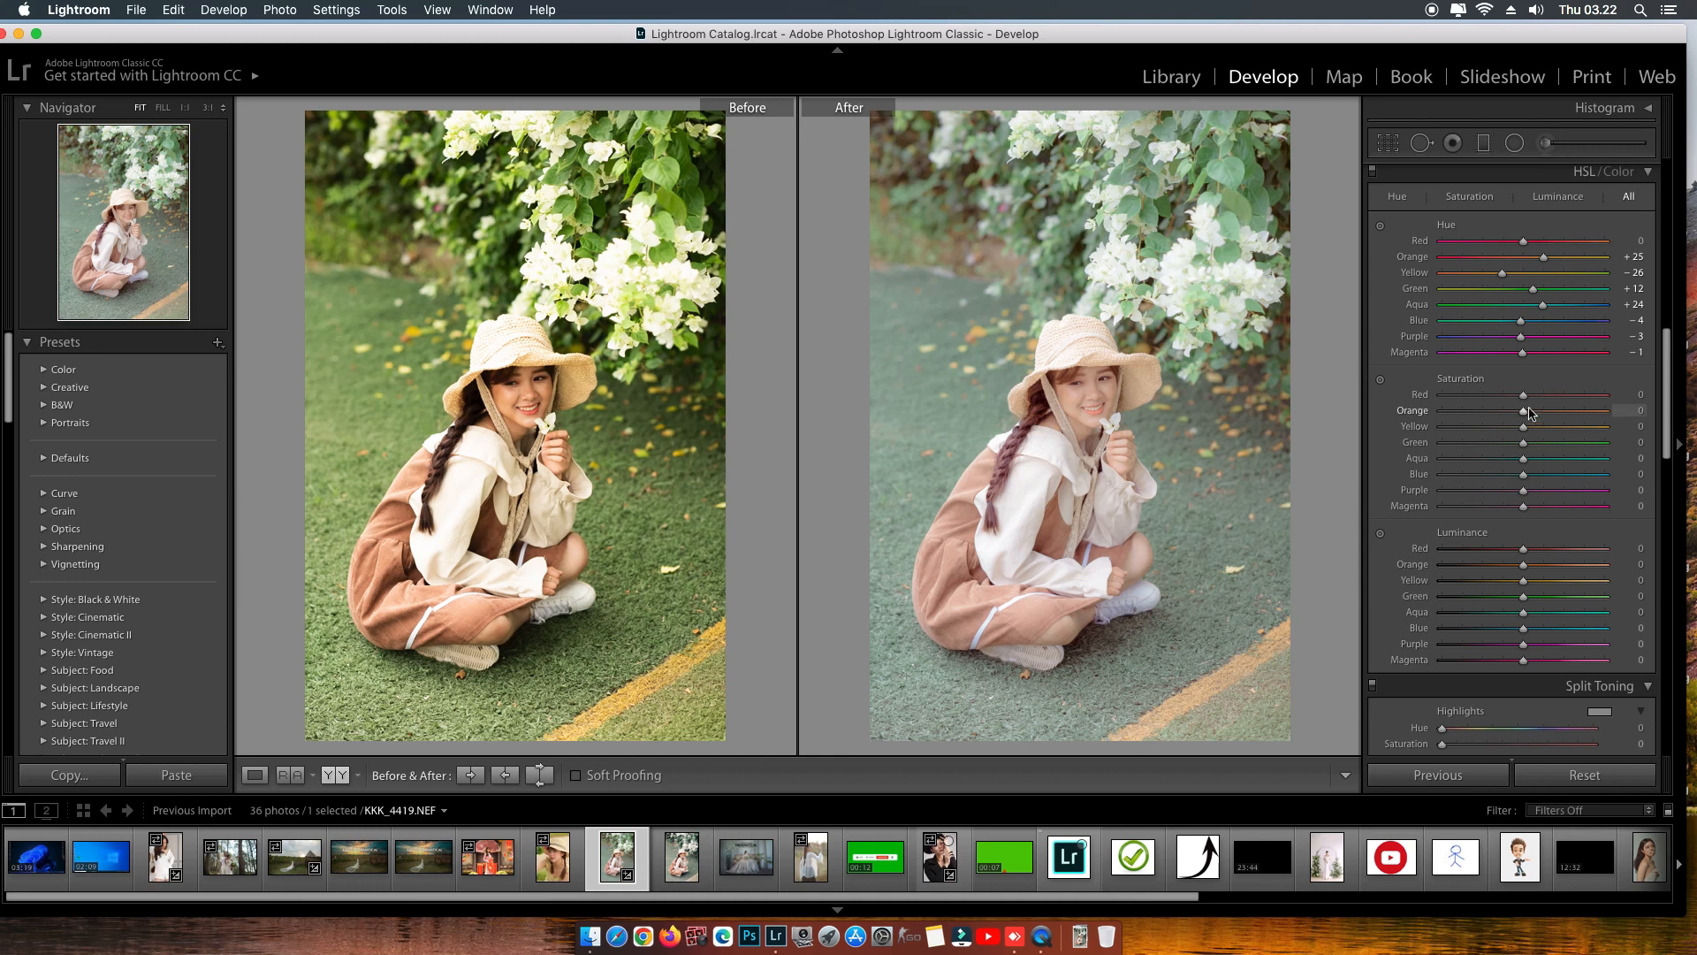
mouse_move(1525, 395)
mouse_down()
mouse_move(1574, 394)
mouse_move(1441, 395)
mouse_move(1573, 395)
mouse_move(1540, 404)
mouse_up()
mouse_move(1524, 412)
mouse_down()
mouse_move(1472, 416)
mouse_move(1512, 416)
mouse_up()
drag(1523, 427, 1481, 440)
drag(1524, 446, 1463, 449)
mouse_move(1523, 460)
mouse_down()
mouse_move(1480, 464)
mouse_move(1537, 466)
mouse_move(1417, 465)
mouse_move(1594, 465)
mouse_move(1507, 466)
mouse_up()
drag(1526, 478, 1491, 500)
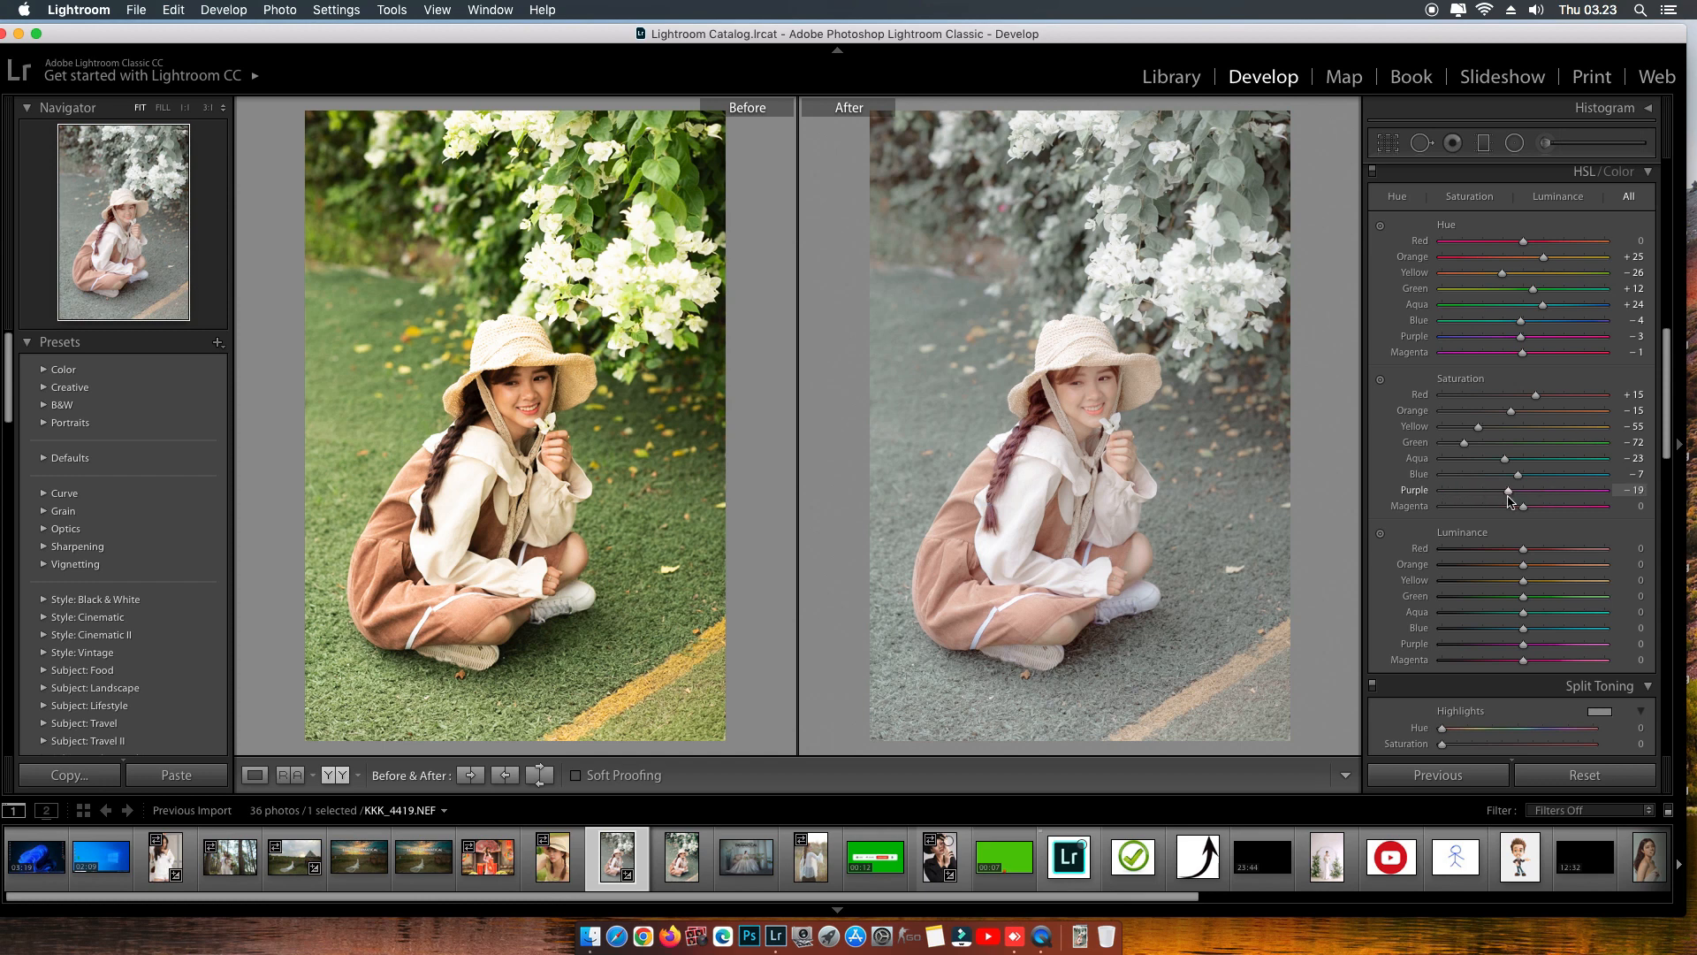
mouse_move(1511, 504)
mouse_down()
mouse_move(1584, 510)
mouse_move(1508, 511)
mouse_up()
- Set the HSL luminance to Red −22, Orange −10, Yellow +30, Green +20, Aqua +13 and Blue −9
mouse_move(1524, 552)
mouse_down()
mouse_move(1501, 555)
mouse_move(1522, 569)
mouse_move(1468, 570)
mouse_move(1516, 575)
mouse_up()
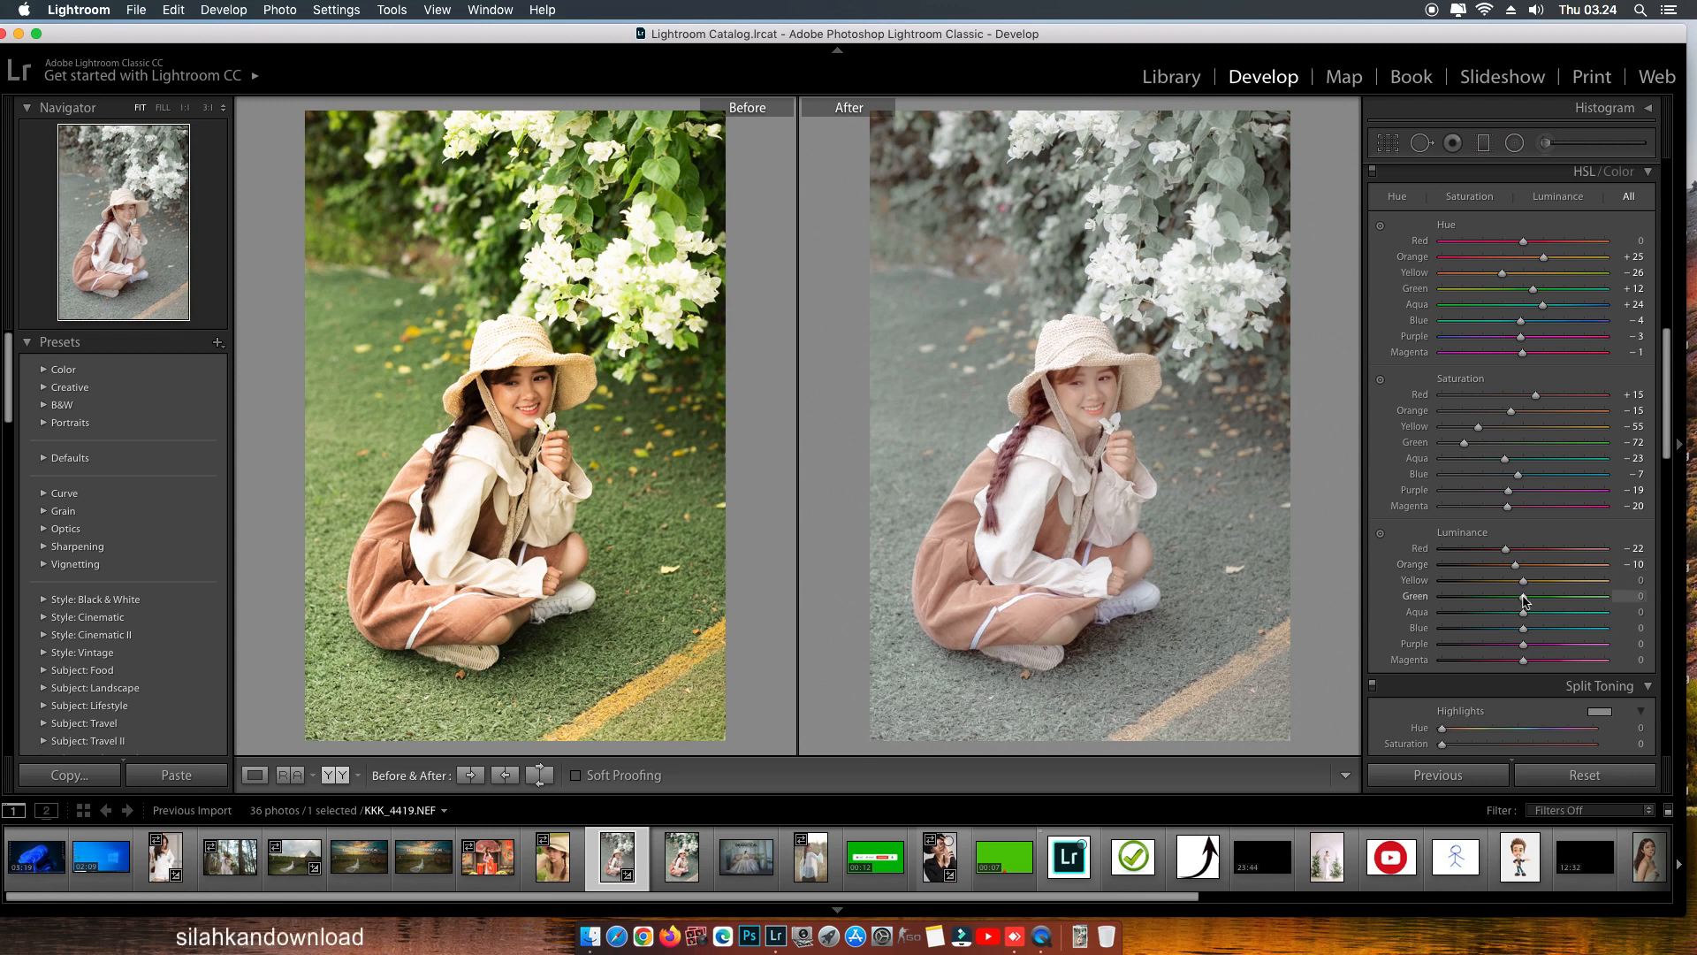
drag(1523, 581, 1552, 602)
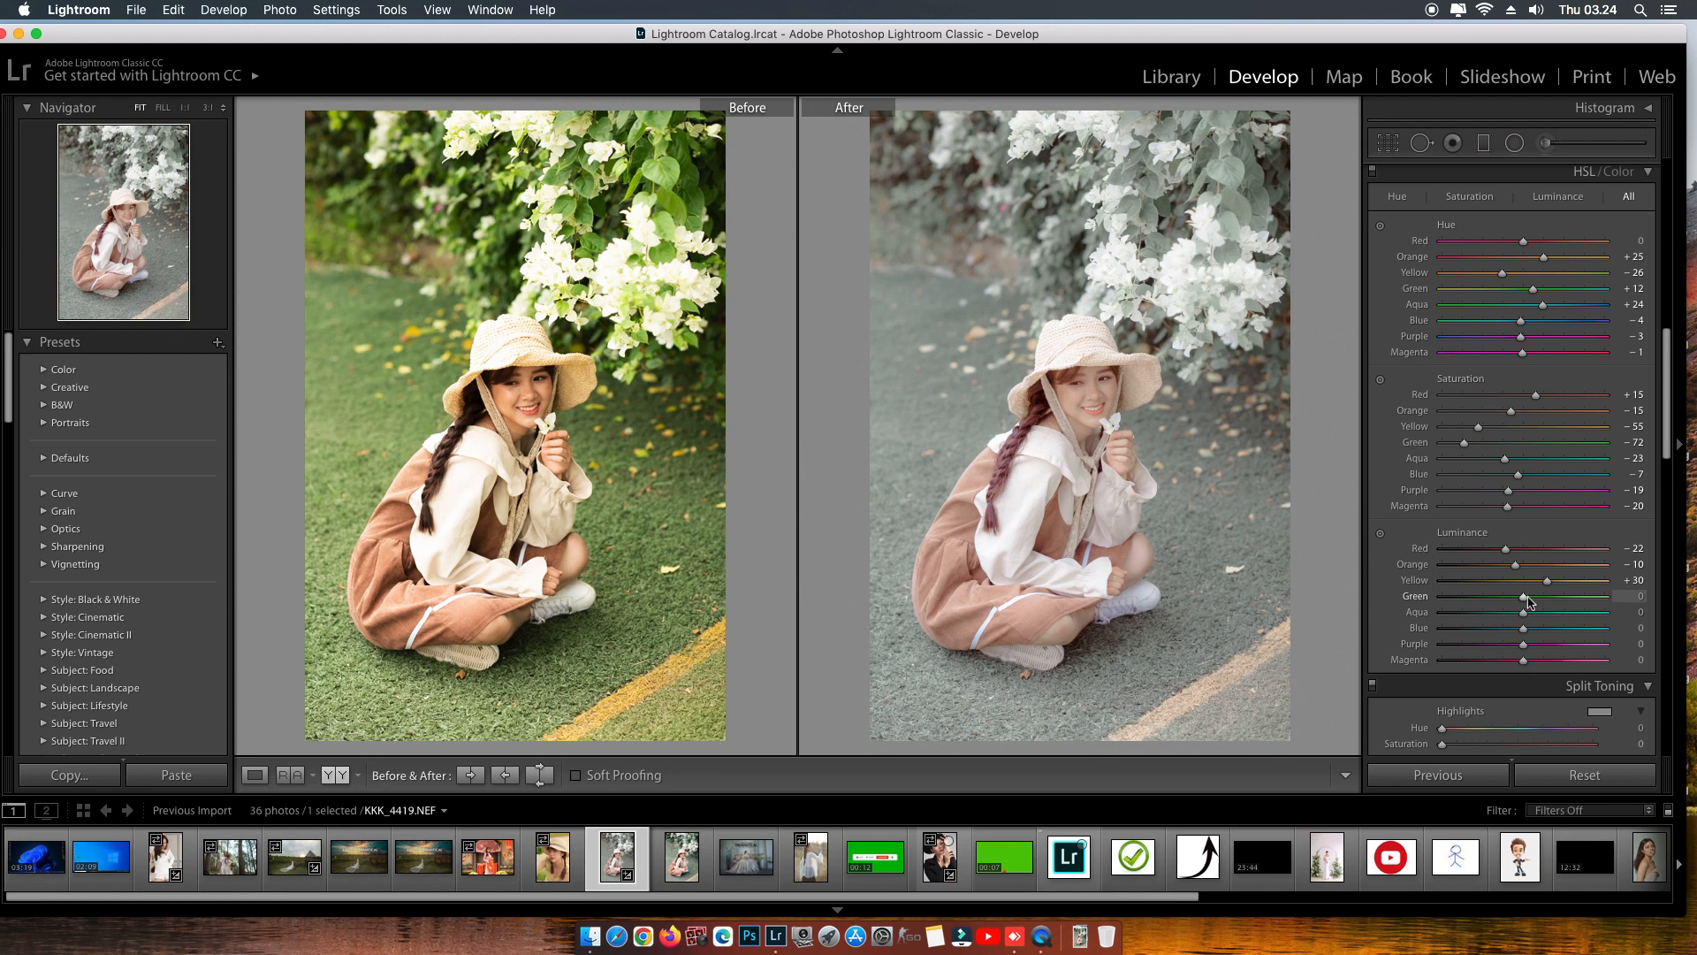
drag(1523, 597, 1544, 600)
drag(1524, 613, 1536, 619)
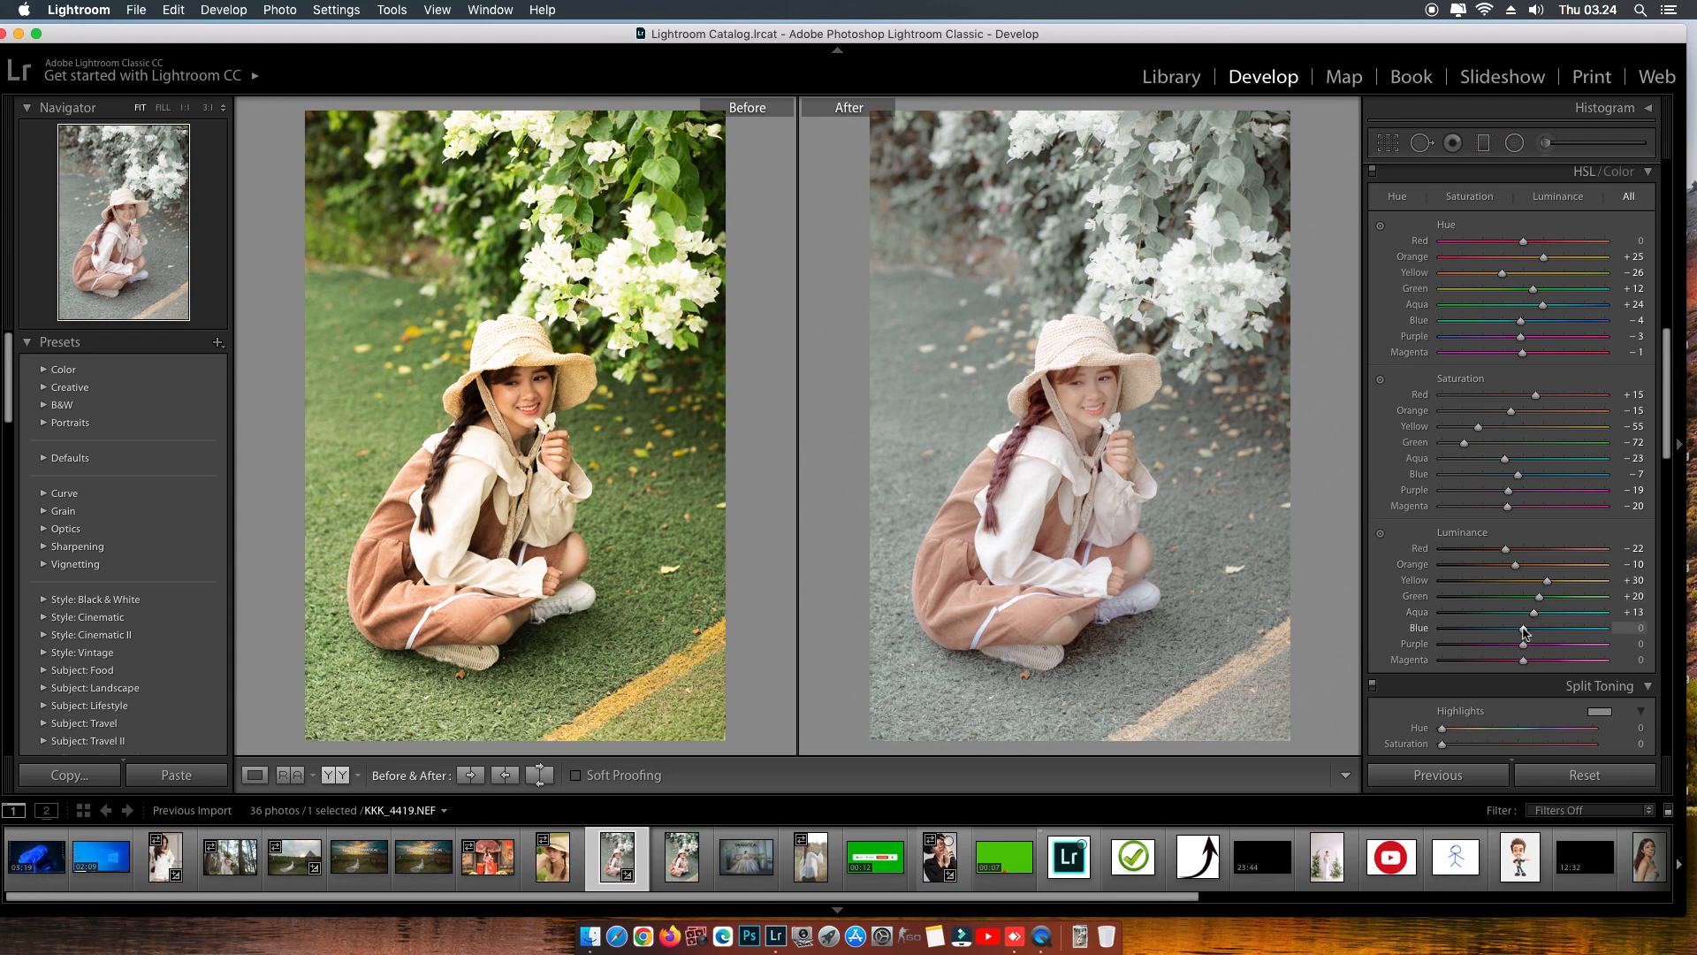
mouse_move(1524, 631)
mouse_down()
mouse_move(1483, 631)
mouse_move(1515, 633)
mouse_up()
drag(1671, 452, 1673, 511)
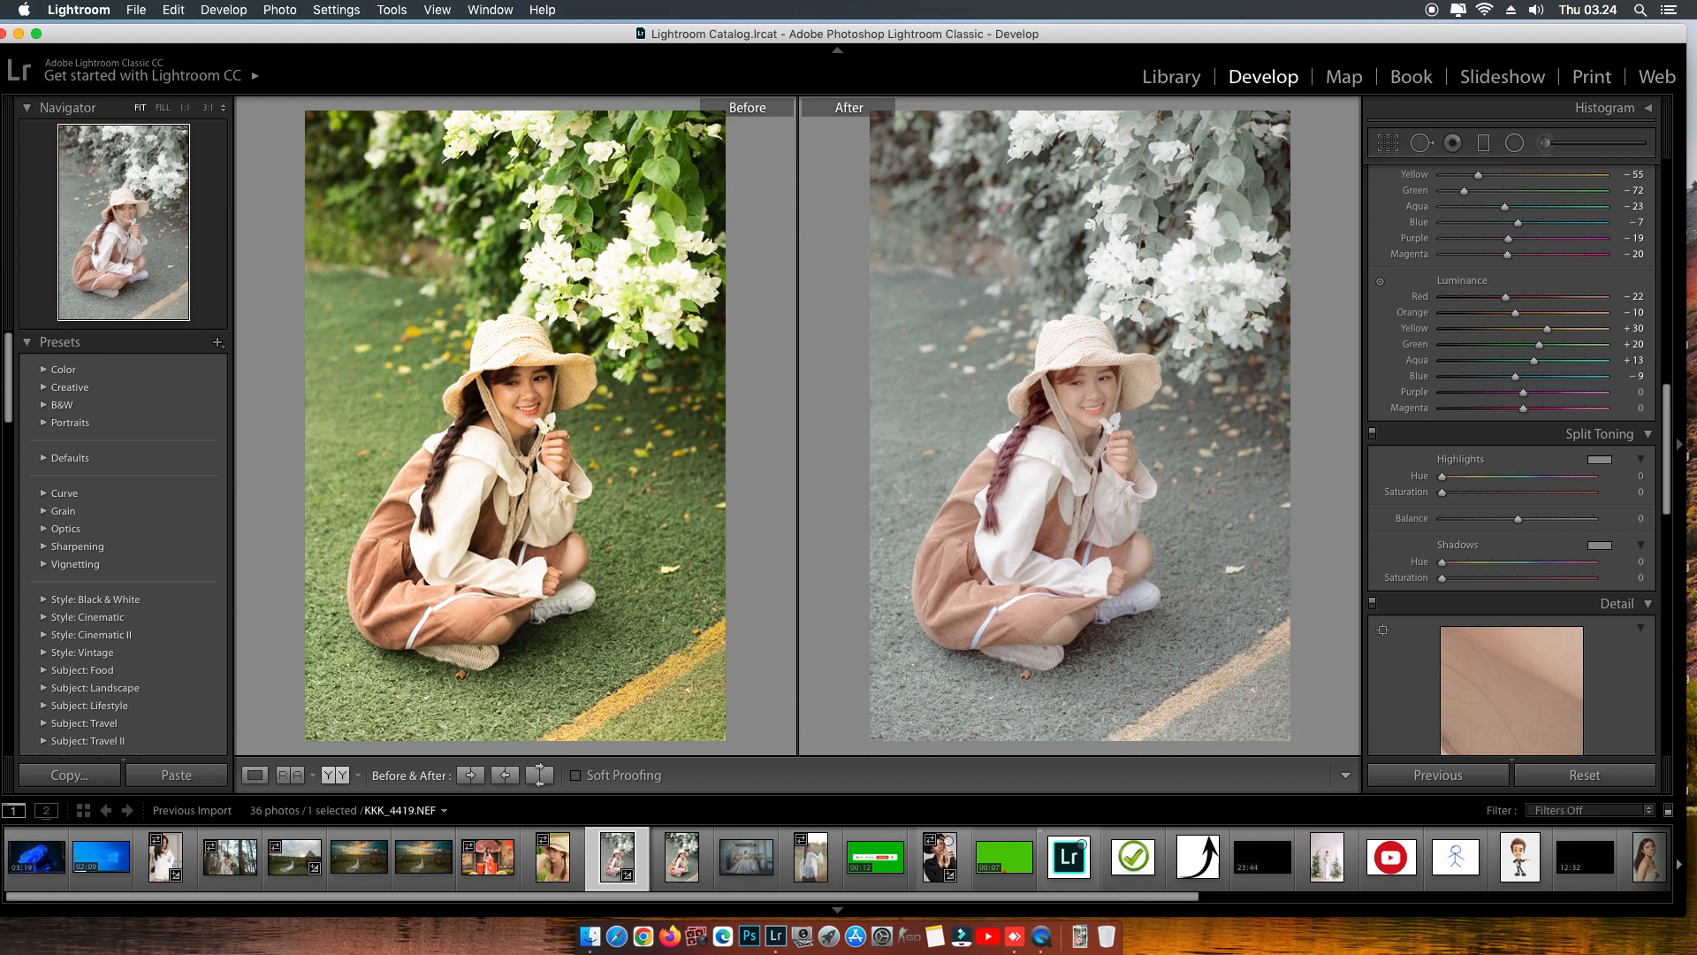
scroll(1524, 580, down, 1)
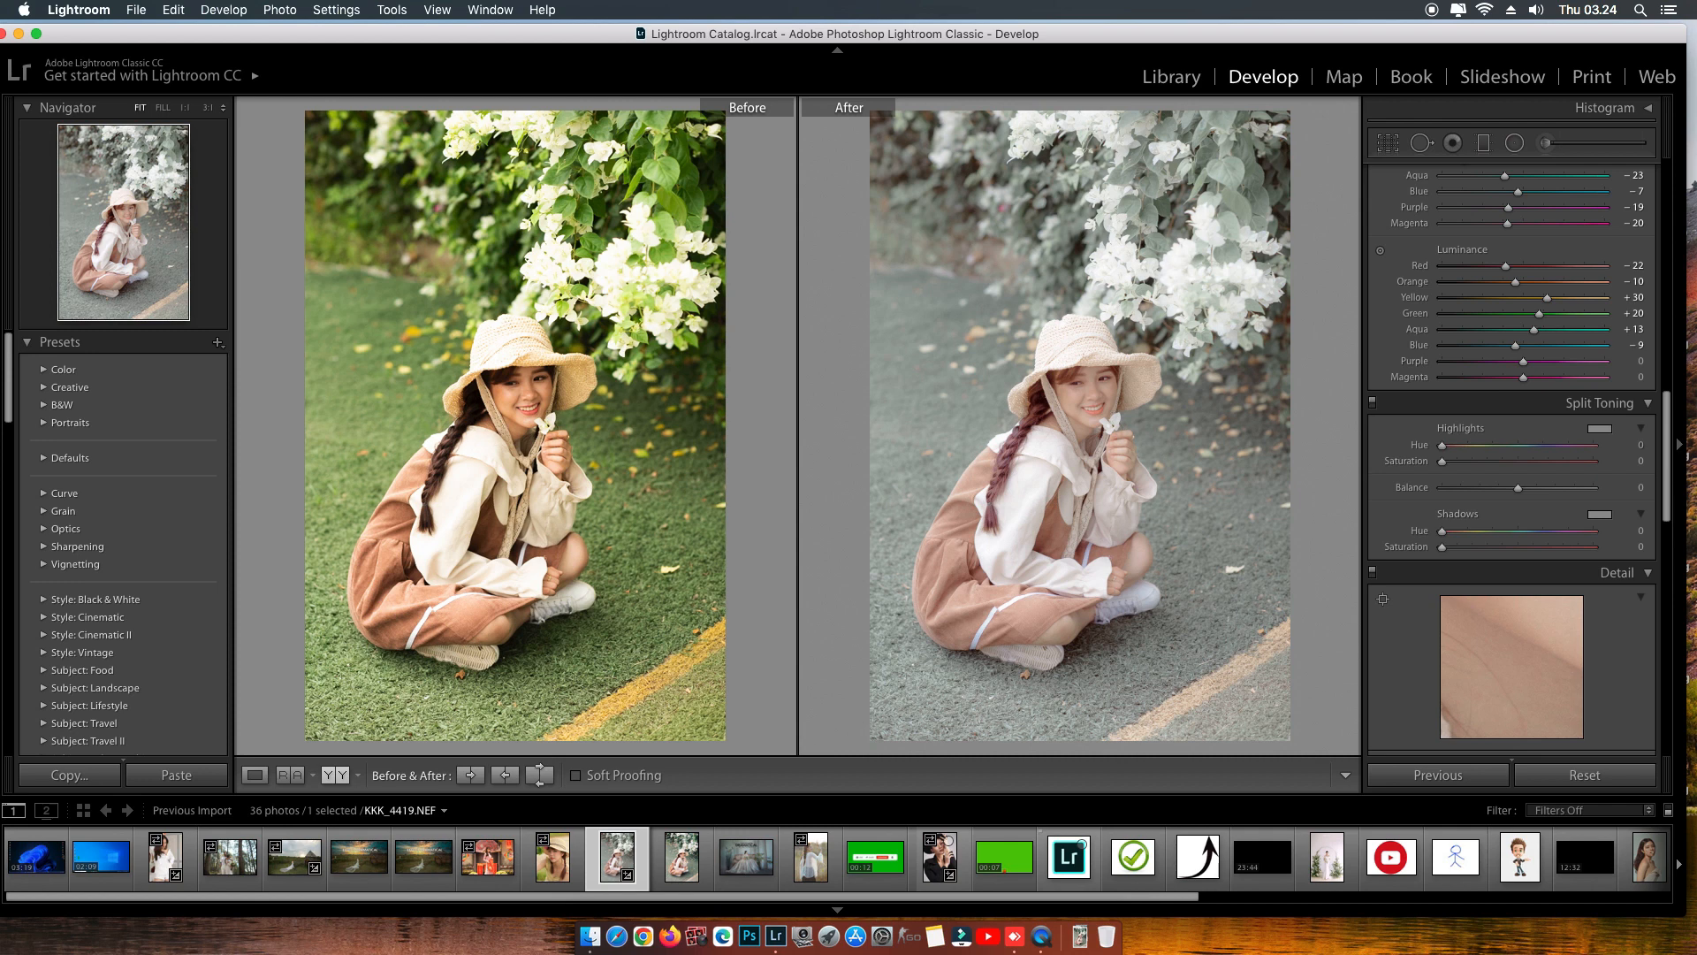
- Review the develop settings applied to the portrait, from the tone curve and HSL through split toning, detail, lens corrections and effects to calibration
scroll(1566, 476, up, 1)
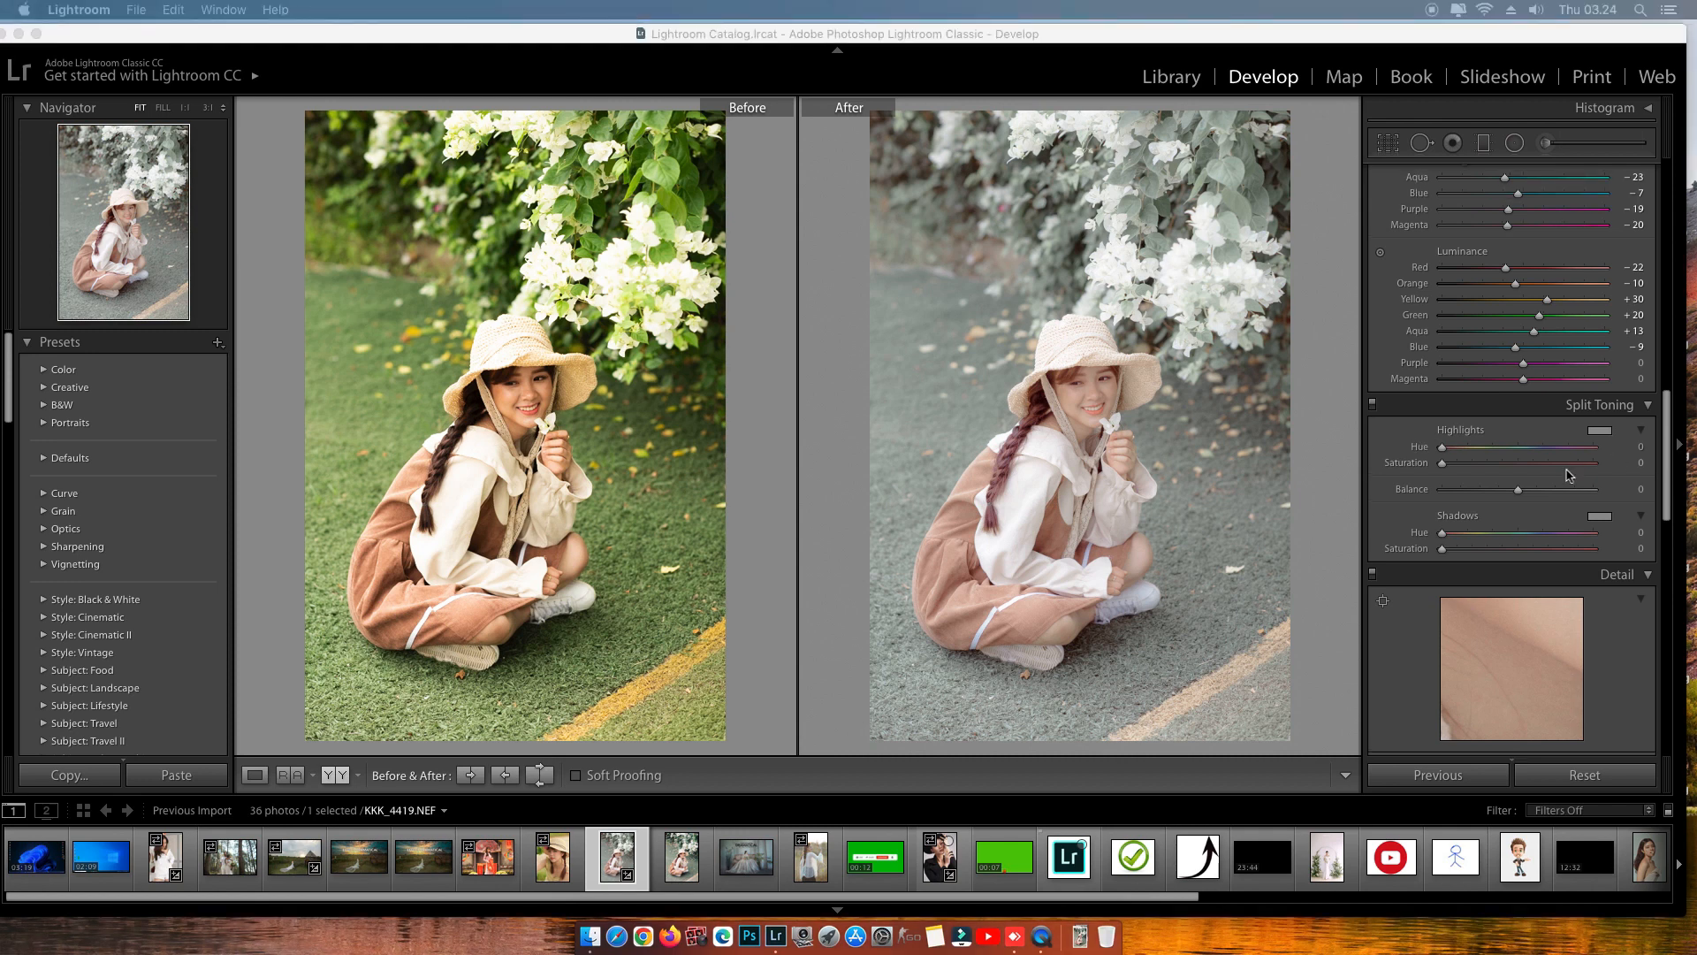
scroll(1567, 475, up, 10)
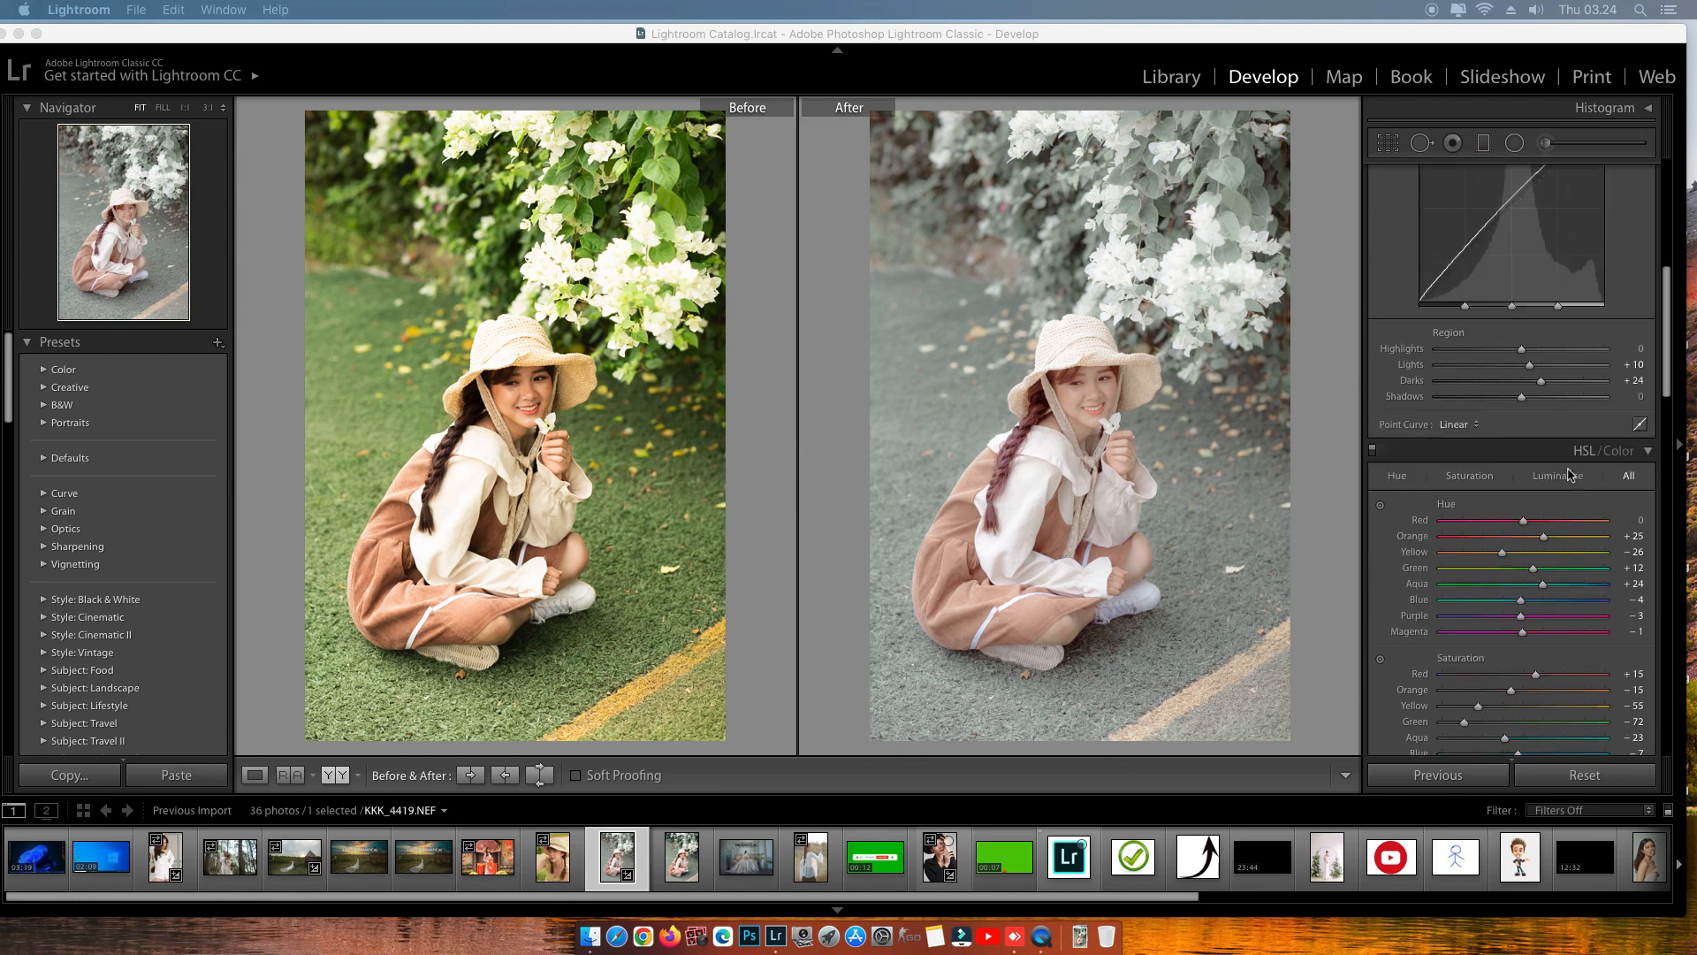
scroll(1569, 475, down, 10)
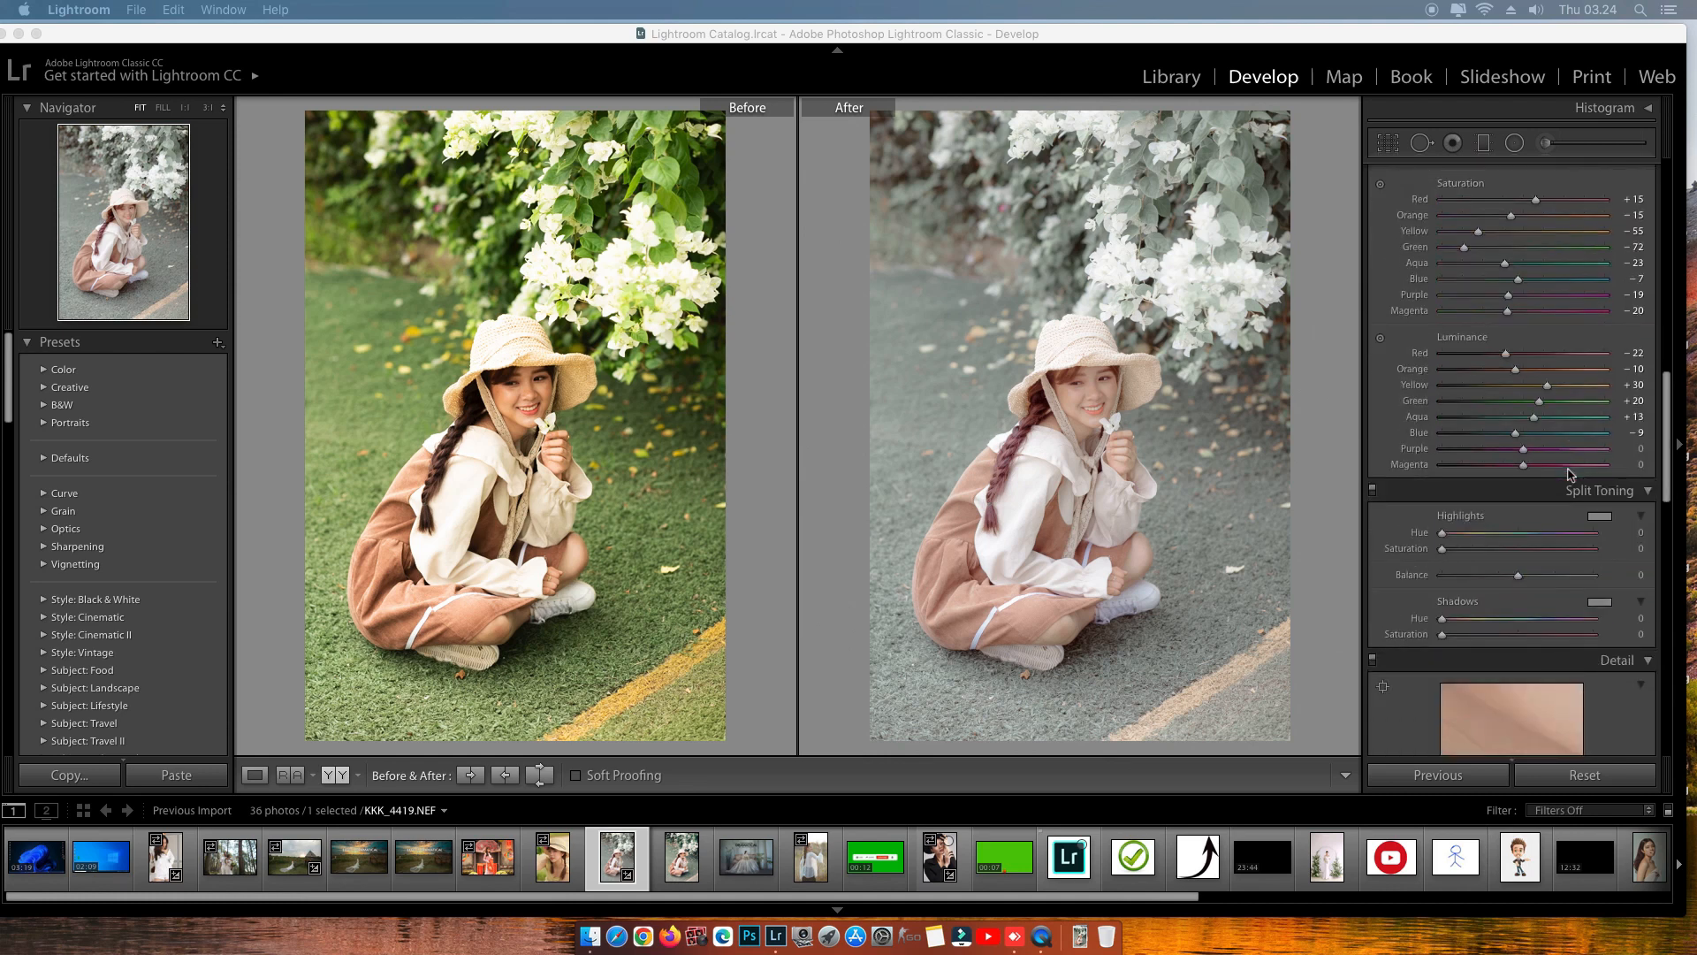
scroll(1568, 474, down, 3)
scroll(1568, 475, down, 7)
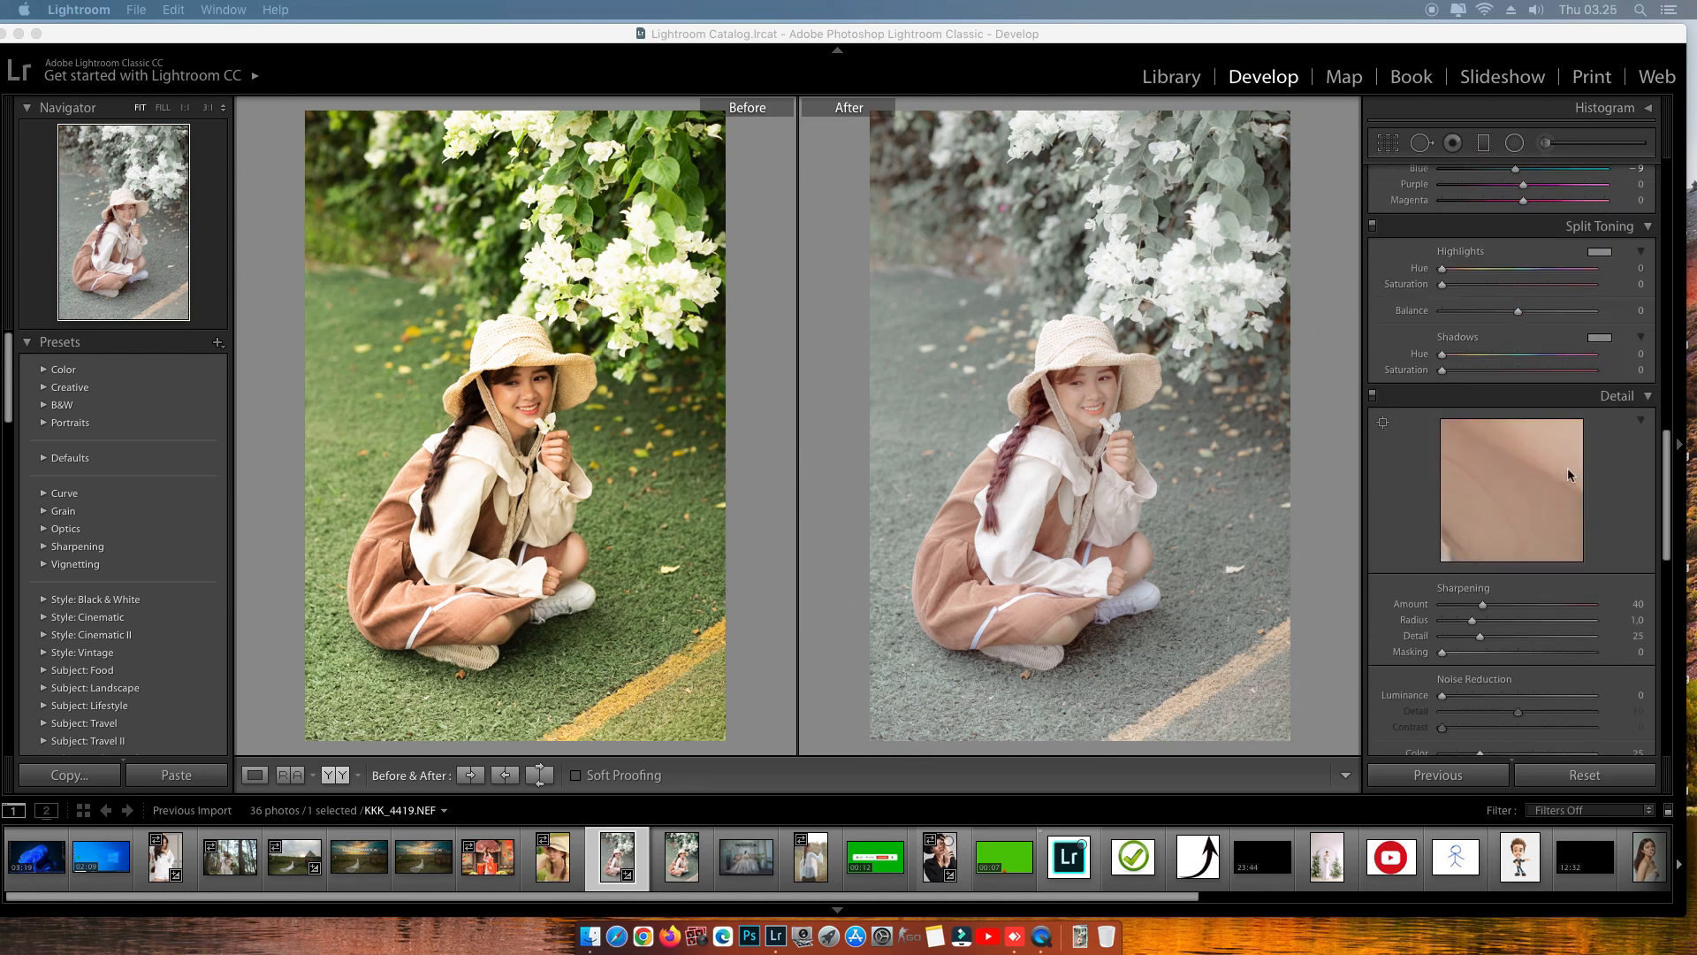
scroll(1569, 474, down, 10)
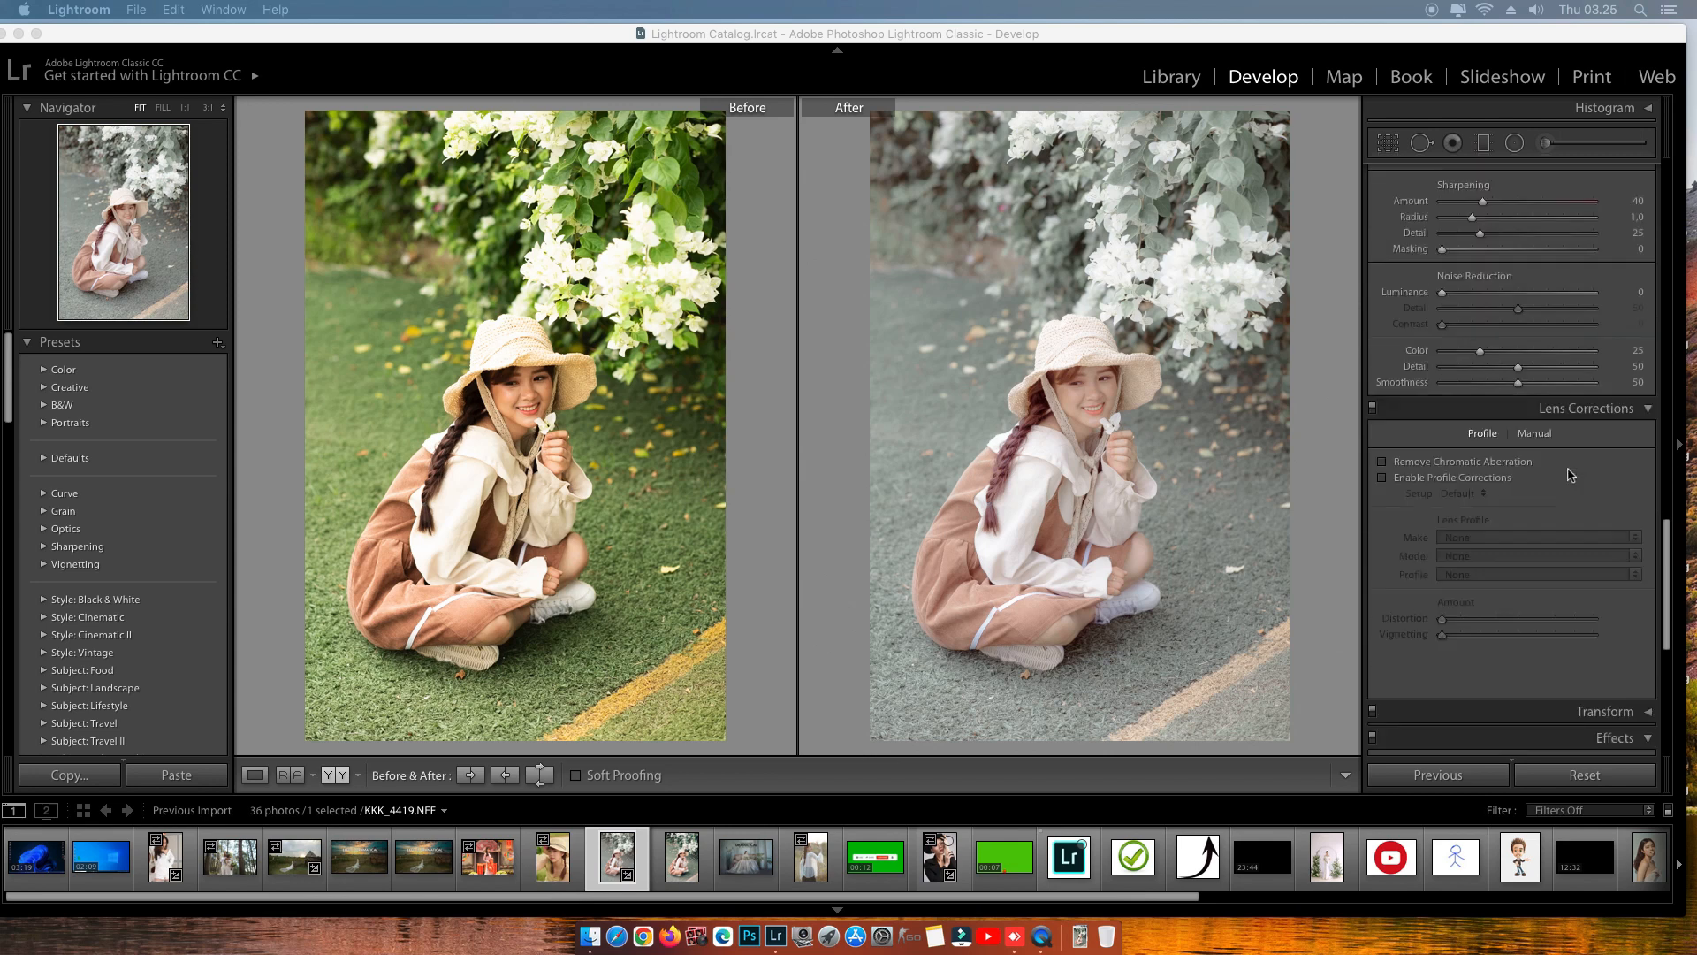
scroll(1569, 475, down, 3)
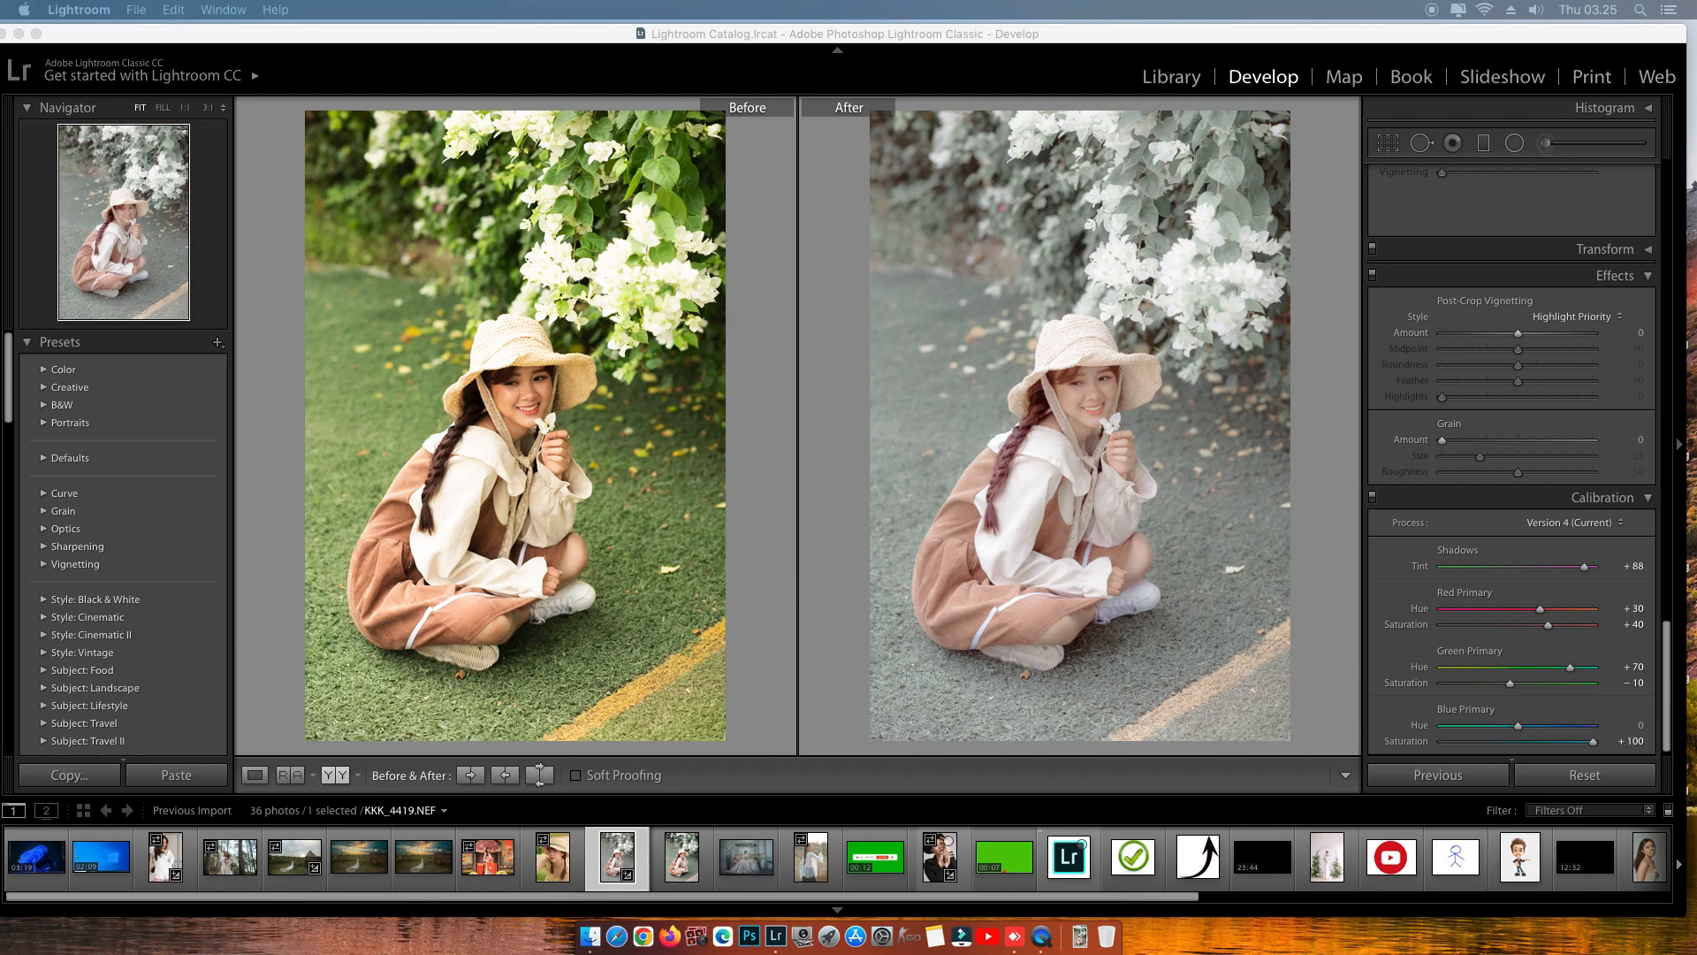
click(1671, 638)
drag(1671, 639, 1675, 379)
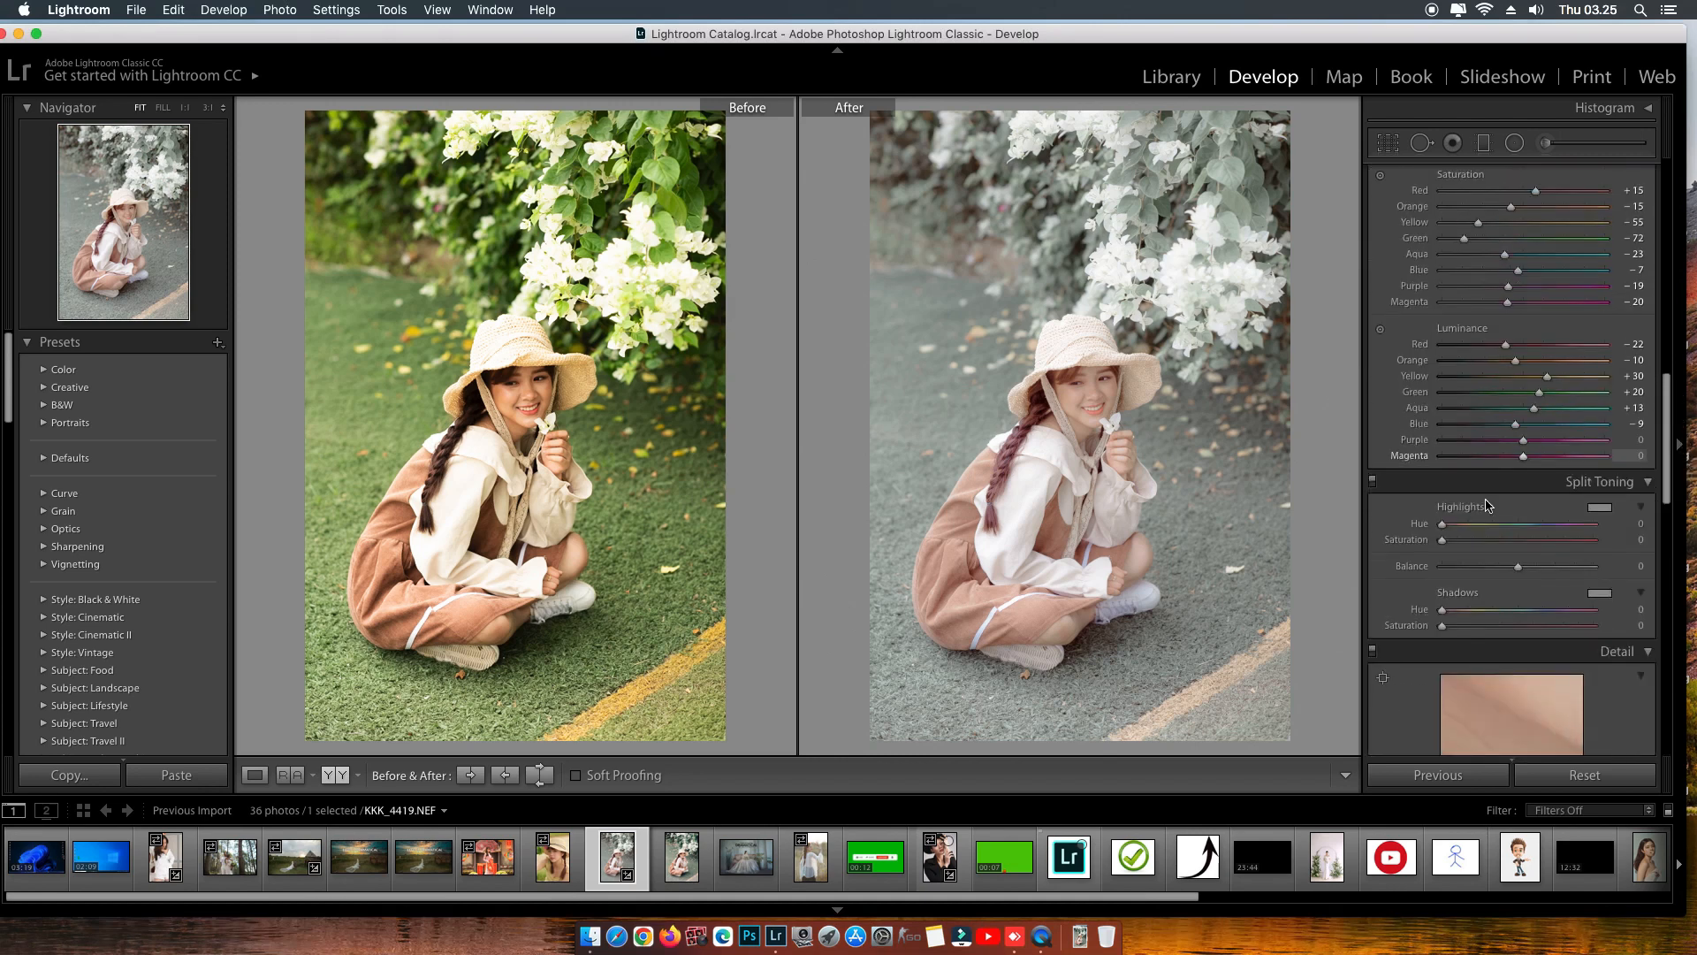